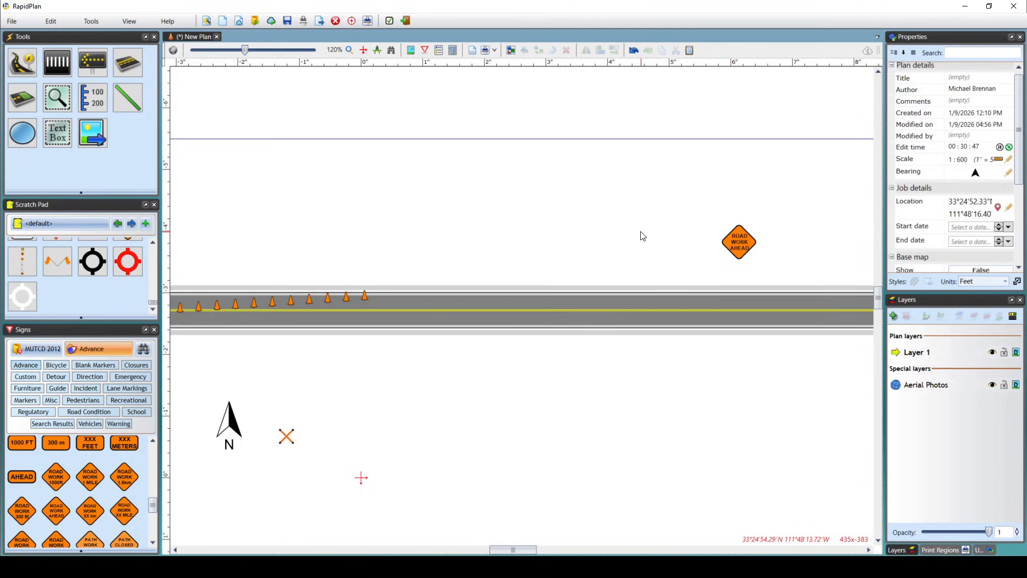
Draw a combined distance marker with segments of about 101, 86 and 90 ft from the last cone toward the Road Work Ahead sign.
click(100, 102)
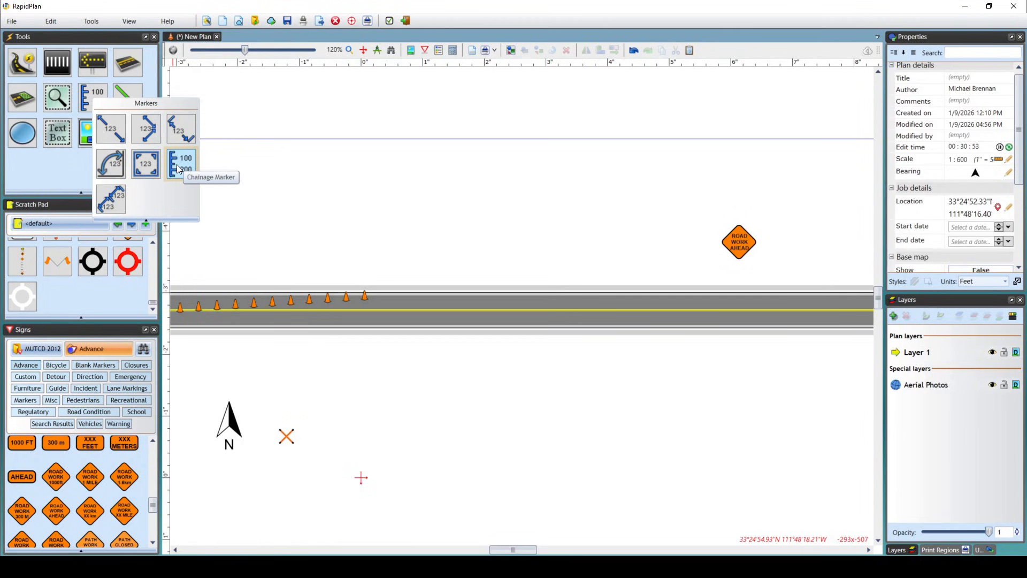
click(146, 128)
drag(362, 248, 475, 260)
click(501, 253)
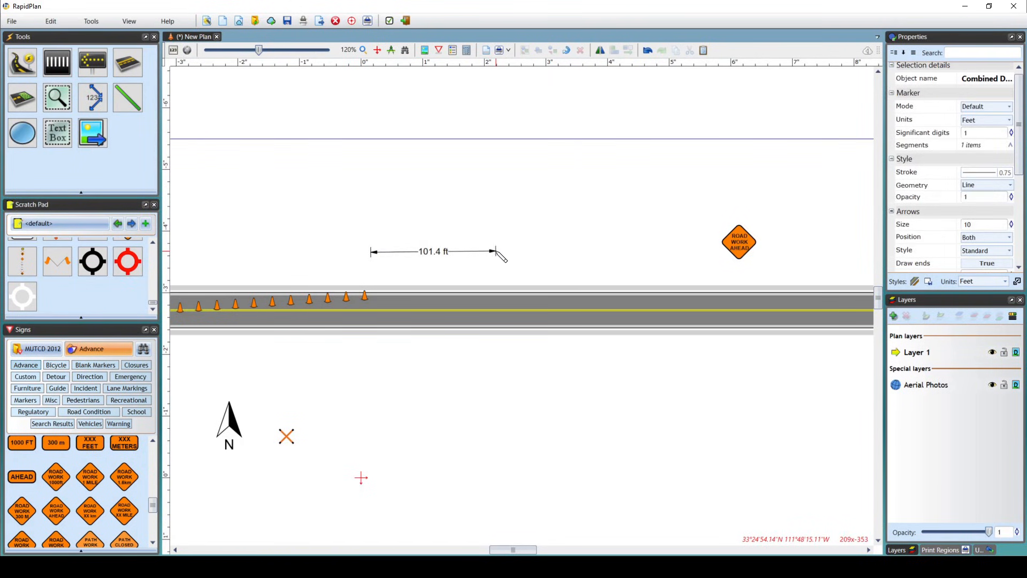
click(602, 252)
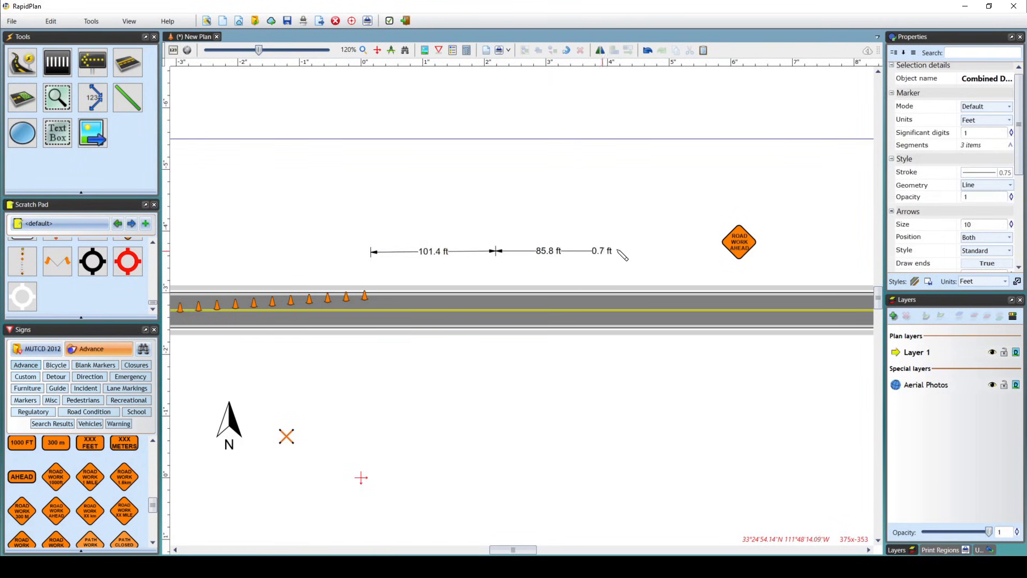
click(712, 252)
right_click(702, 206)
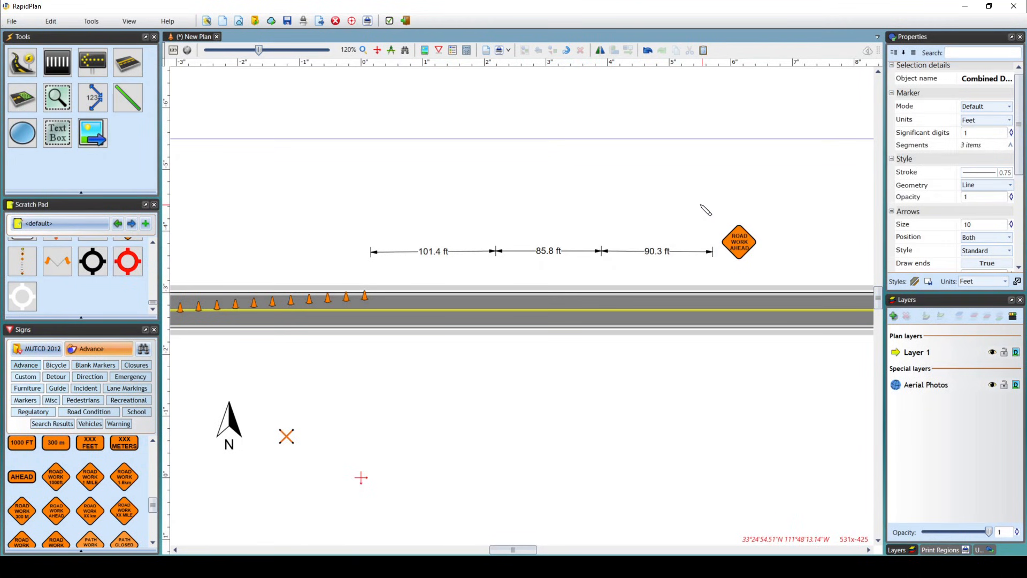
right_click(640, 191)
Draw a 300 ft chainage marker along the road's upper edge, from the last cone to below the Road Work Ahead sign.
click(92, 104)
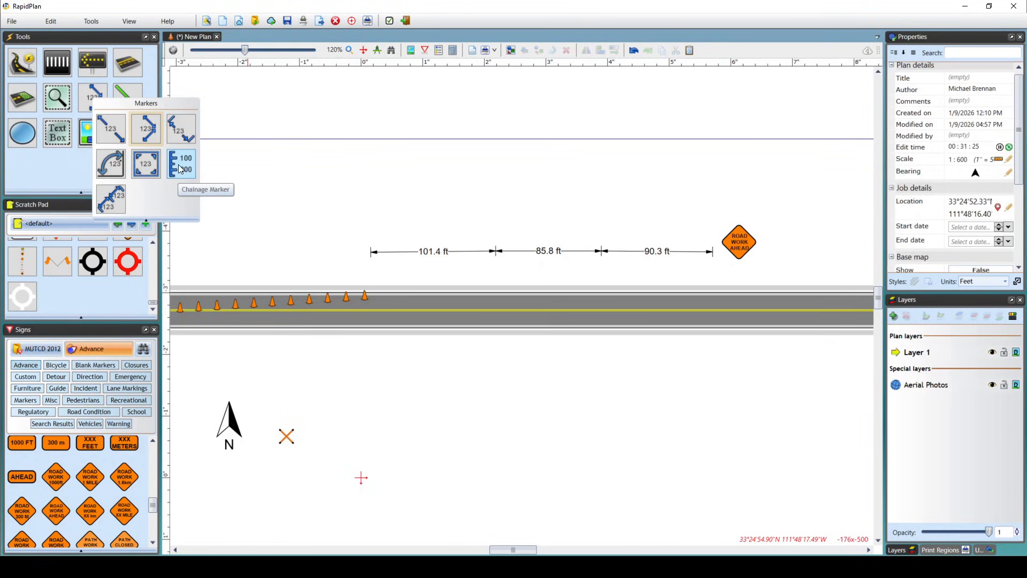
click(180, 167)
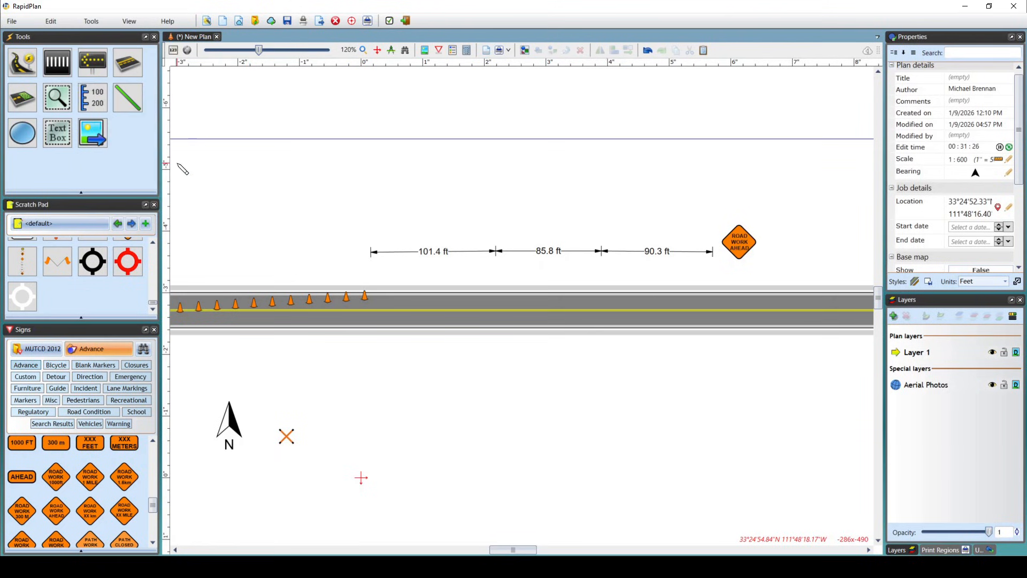
click(368, 276)
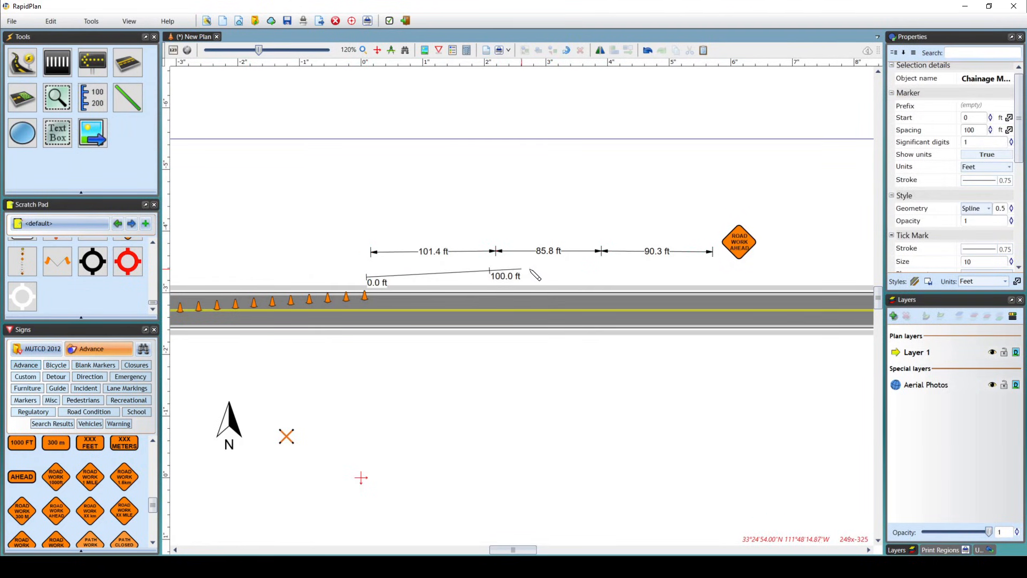
text(d)
text(3)
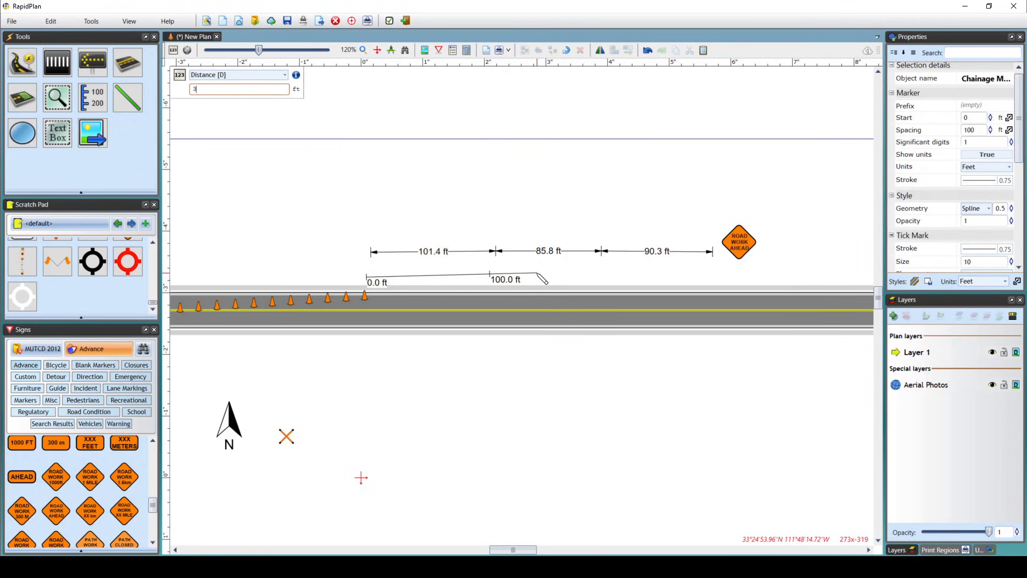
text(00)
key(Return)
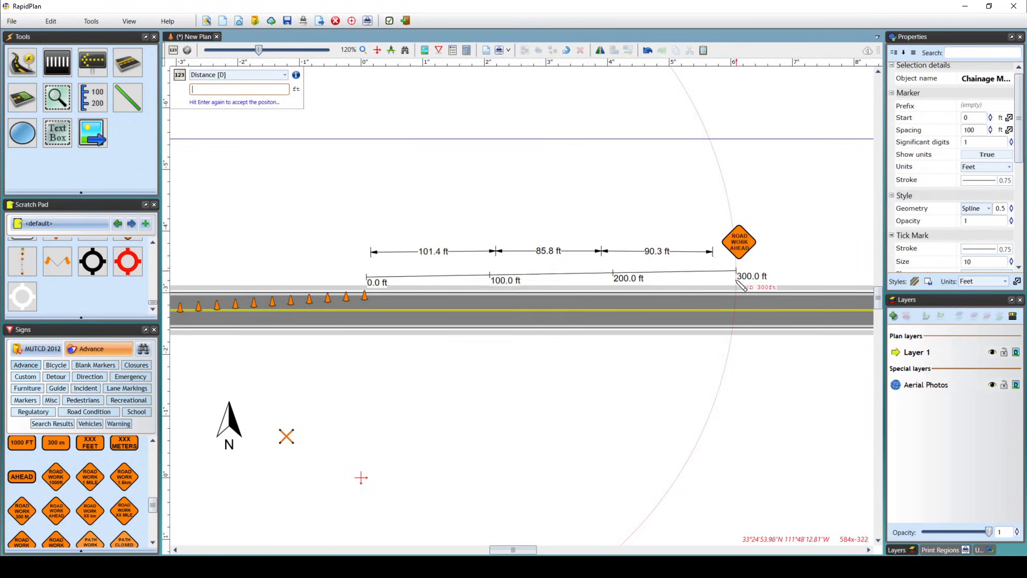
key(Return)
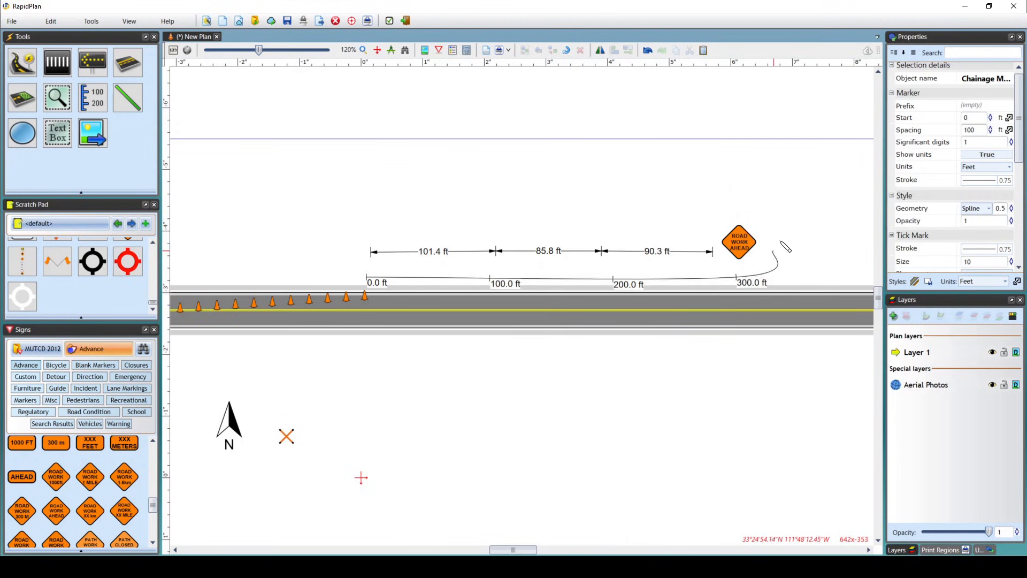
click(751, 293)
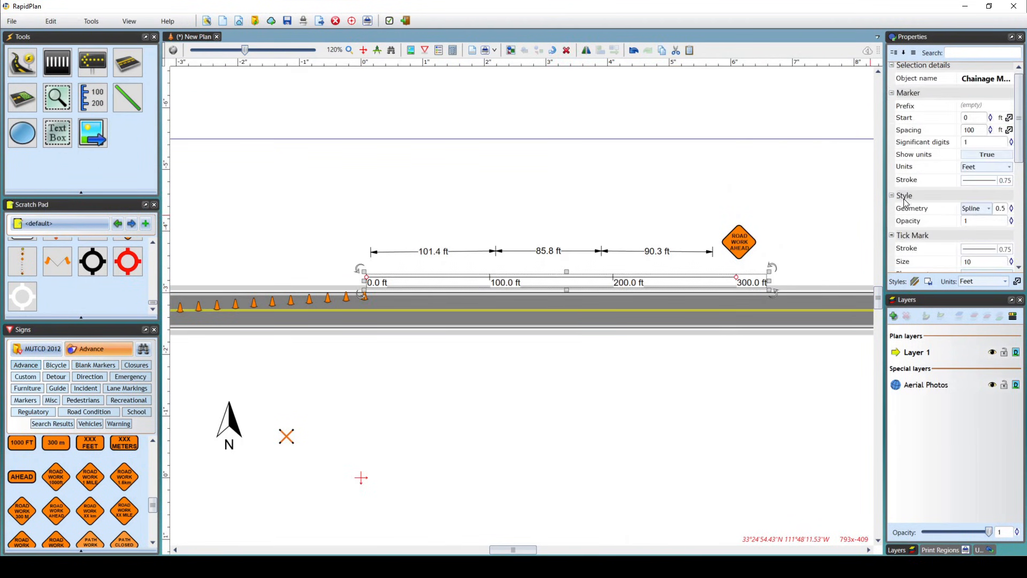
Try a spacing of 50 ft on the chainage marker and undo the change.
click(973, 130)
text(50)
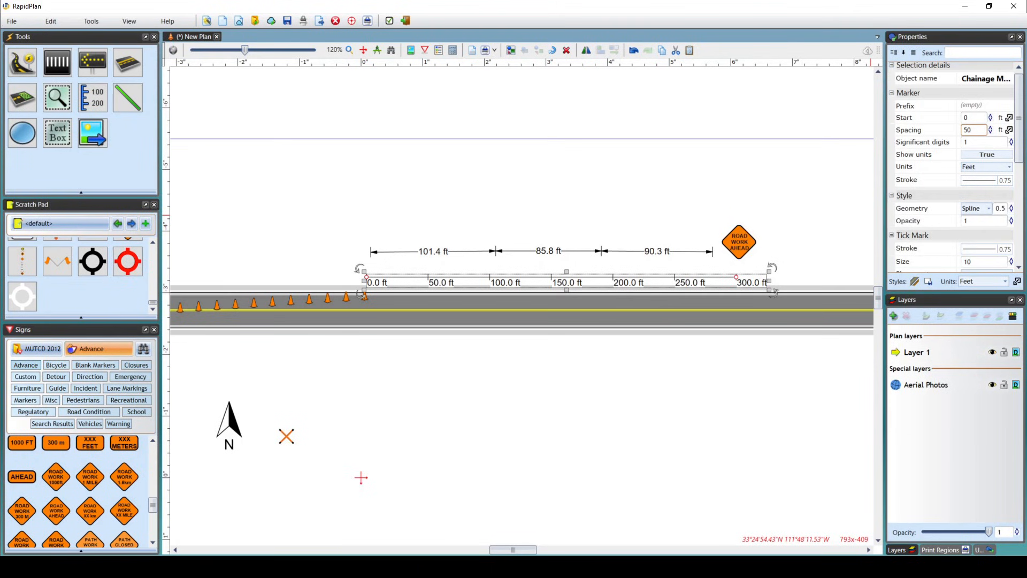
key(ctrl+z)
click(738, 182)
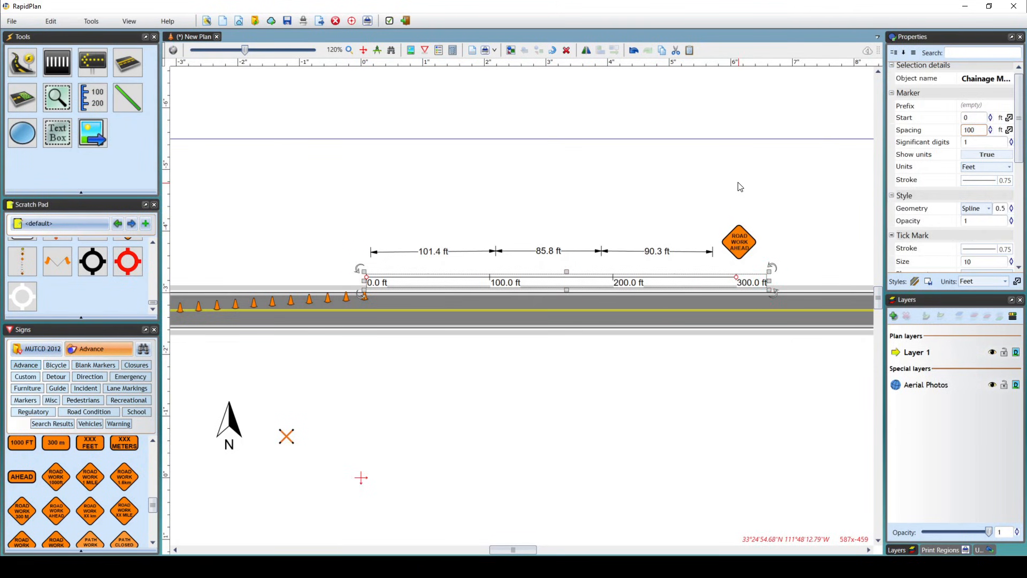
Examine the chainage marker's style and text position properties, including the available text orientation options.
scroll(678, 264, up, 3)
click(688, 277)
scroll(981, 195, down, 5)
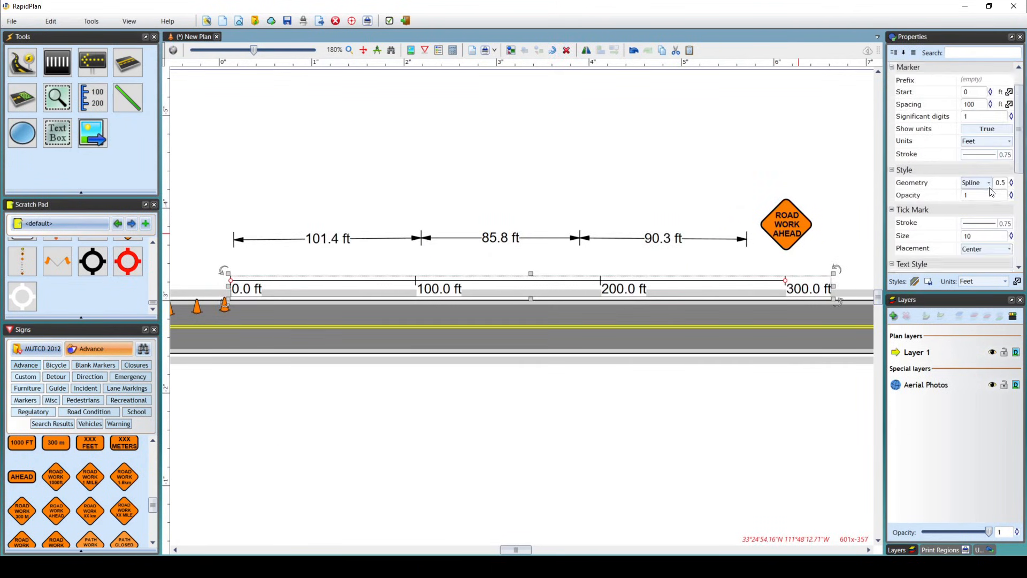
scroll(982, 195, down, 2)
scroll(984, 177, up, 1)
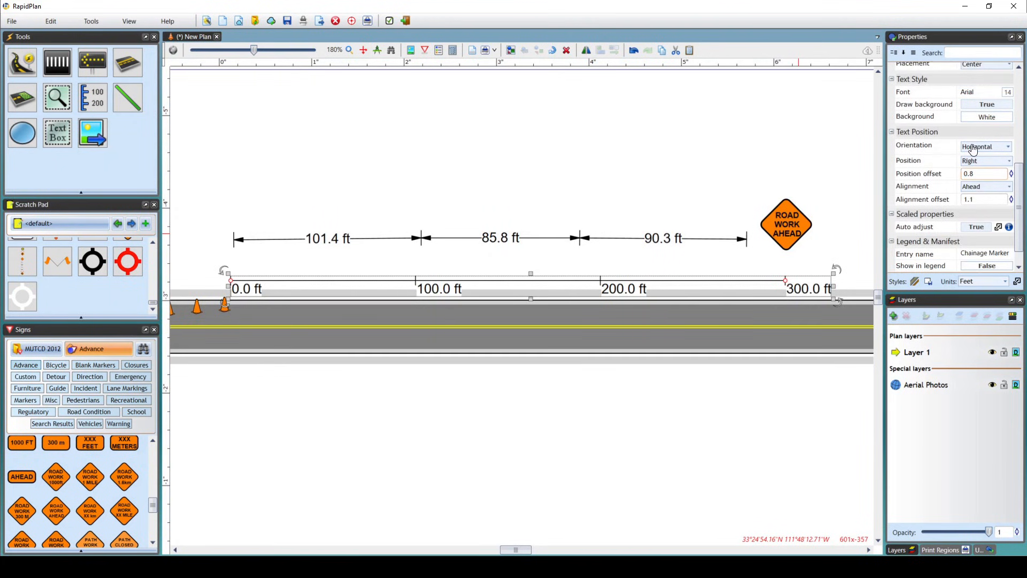
click(1010, 151)
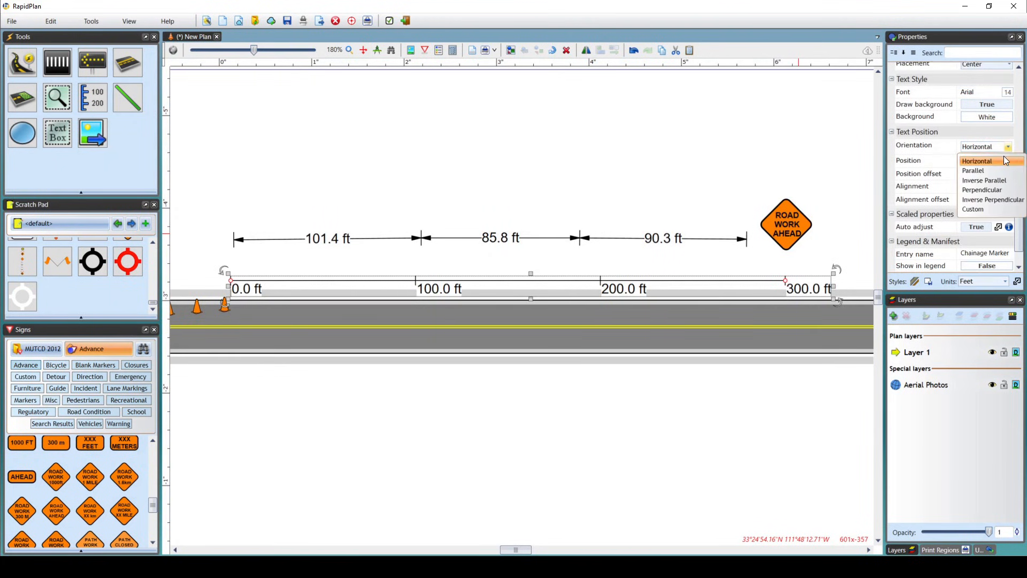
click(1010, 151)
click(791, 165)
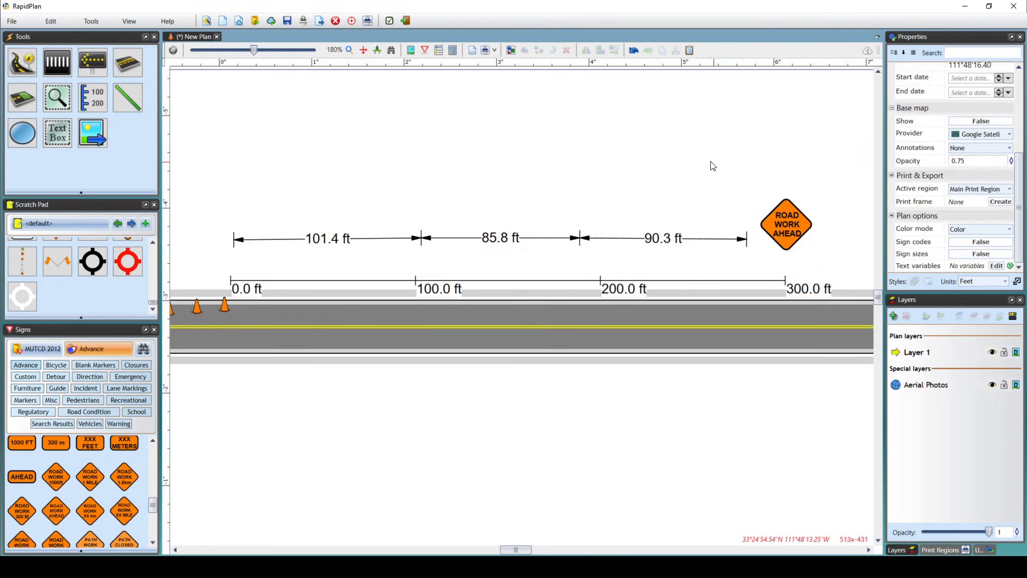
Try saving the orange cross as a custom symbol named "Spring Stand" with orientation modification enabled, and cancel.
scroll(684, 161, down, 2)
drag(633, 182, 818, 83)
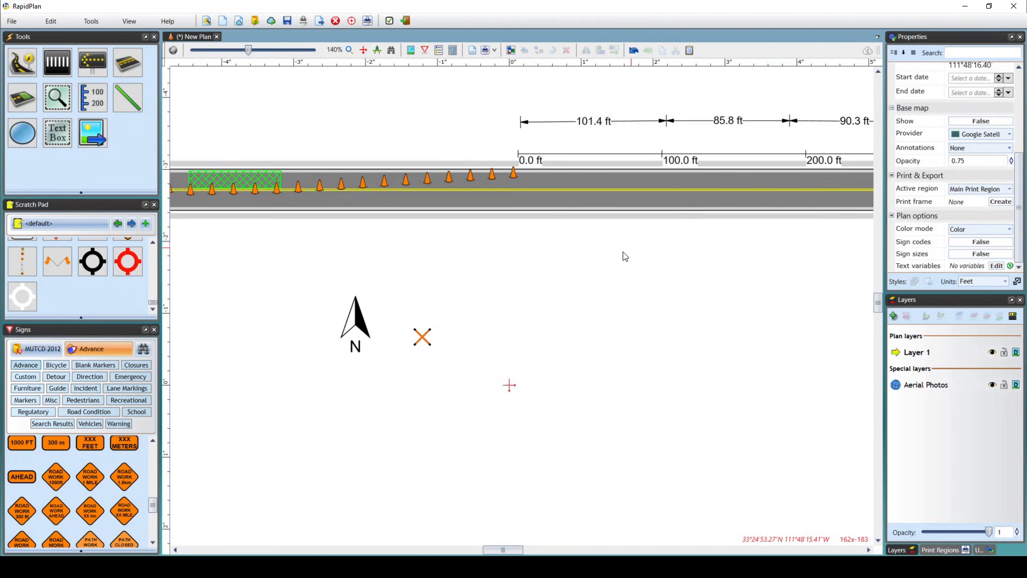
scroll(394, 333, up, 2)
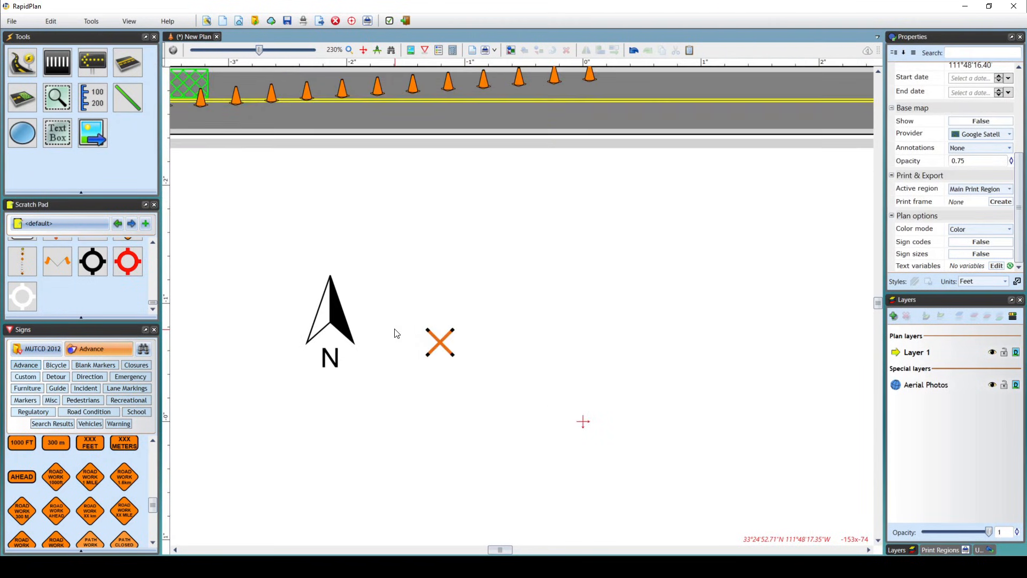
click(438, 349)
right_click(439, 348)
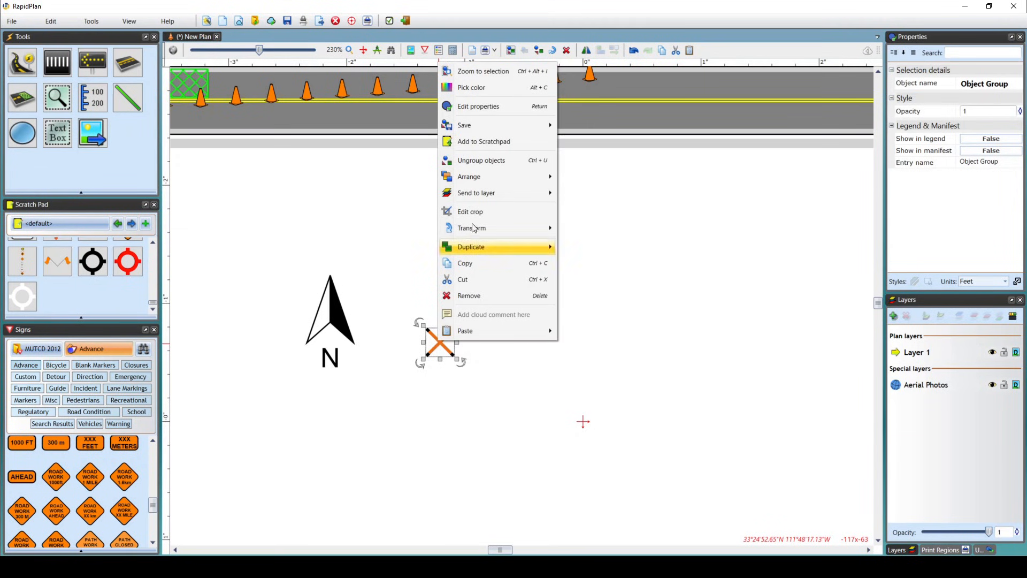
mouse_move(517, 123)
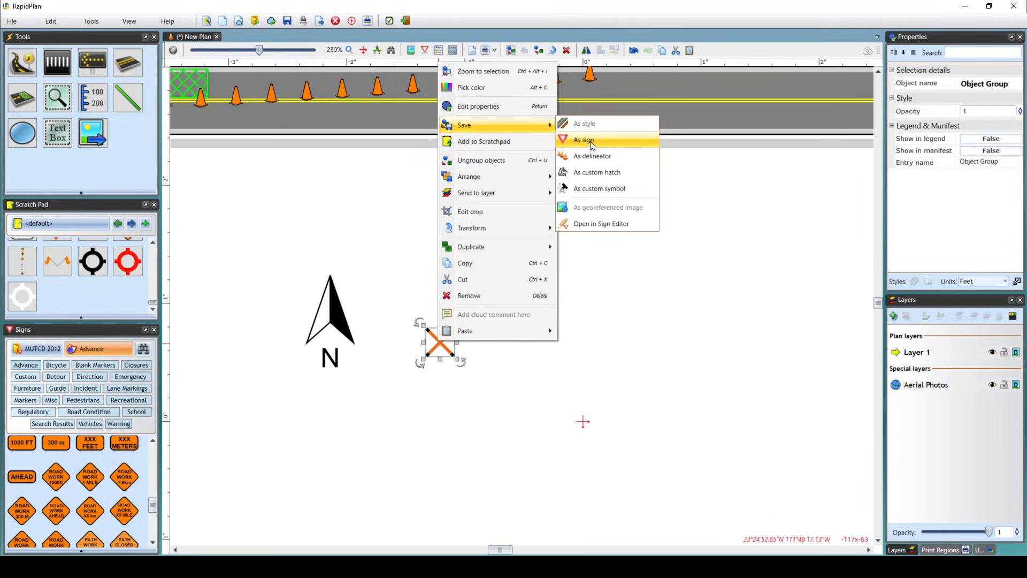
click(630, 190)
click(516, 328)
text(Spring Stand)
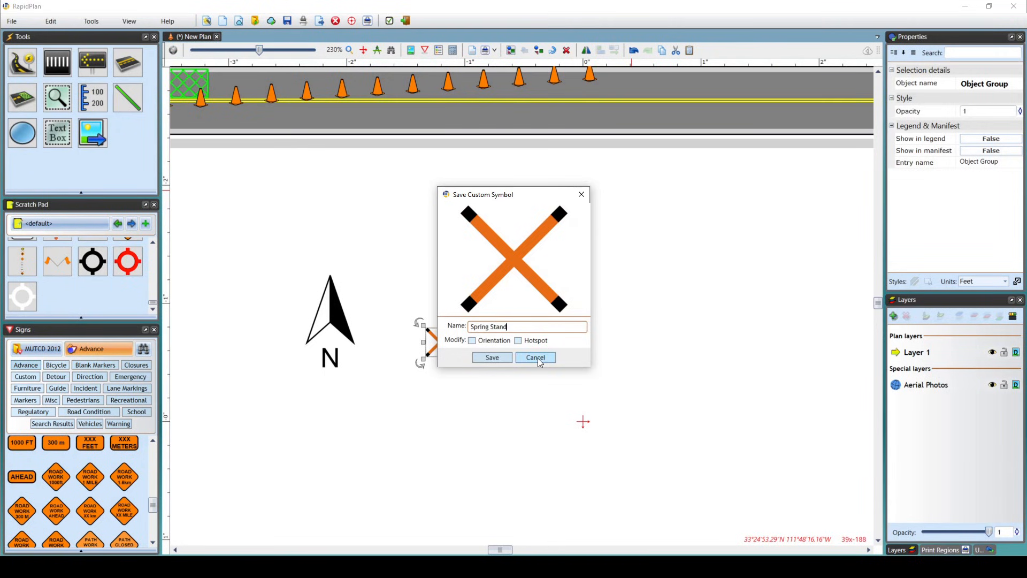
click(507, 341)
click(534, 358)
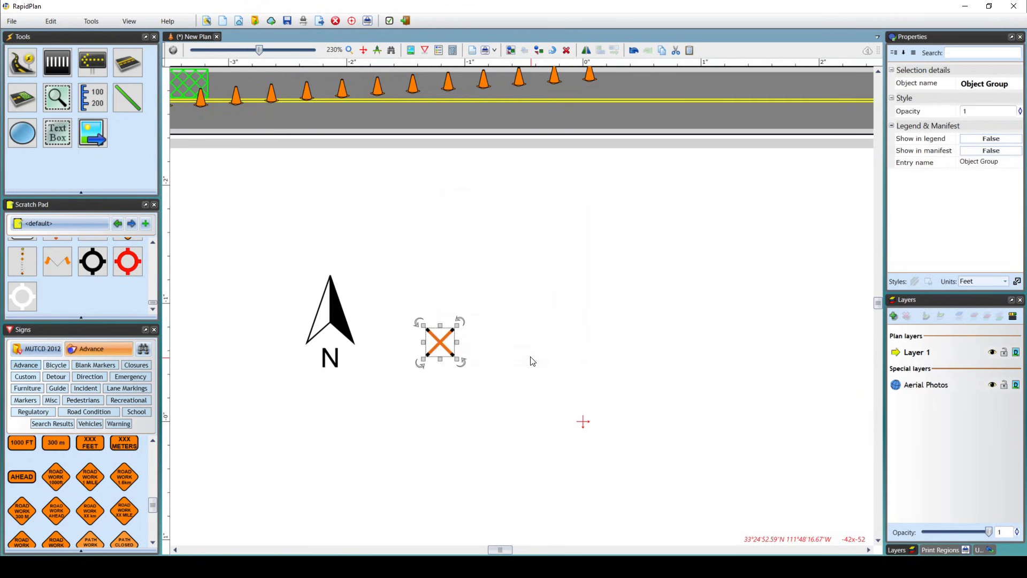
click(525, 328)
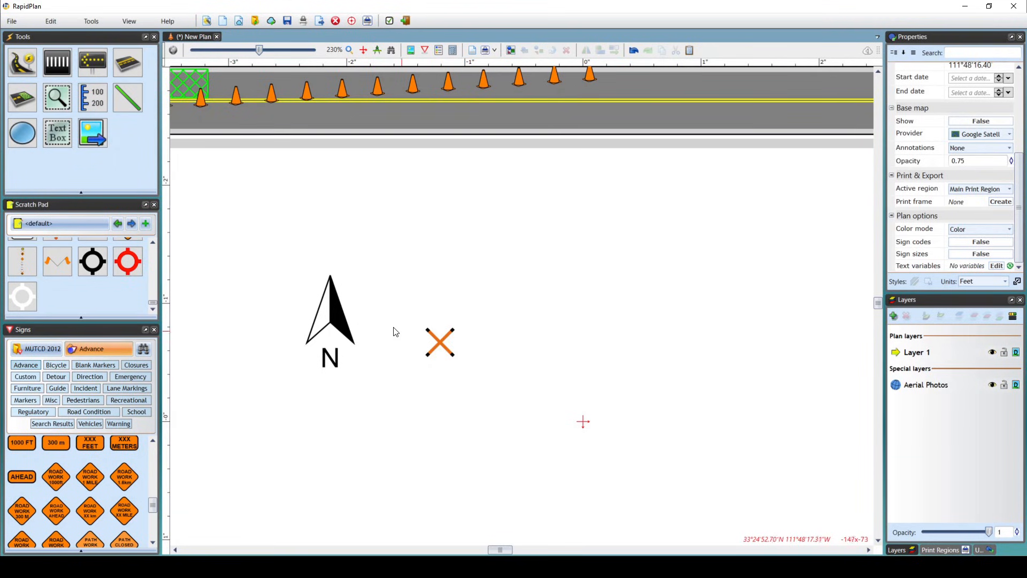
Open the custom symbol saving options for the orange cross and cancel without saving.
click(339, 314)
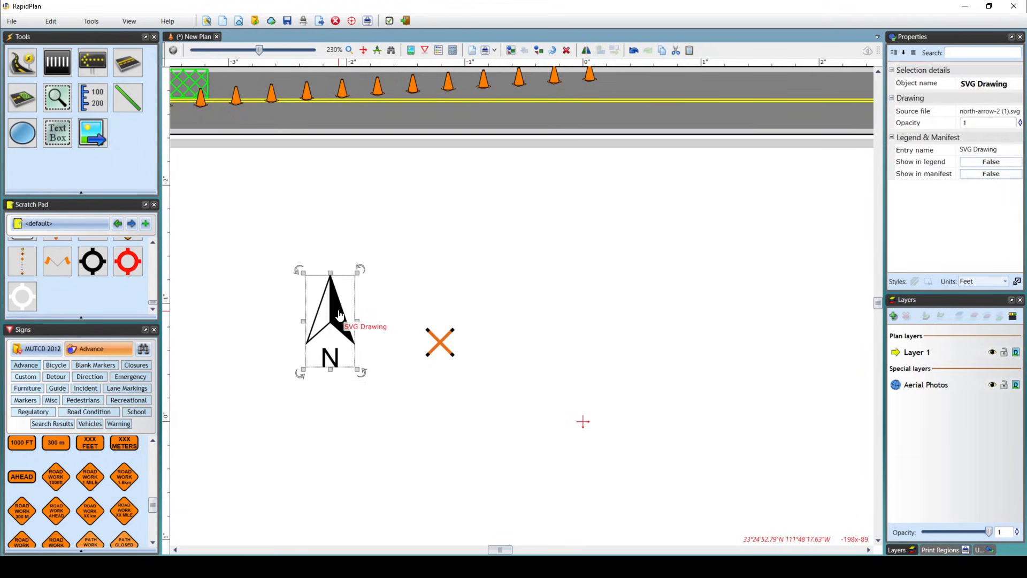
scroll(339, 314, down, 1)
middle_drag(417, 295, 491, 312)
scroll(402, 264, up, 1)
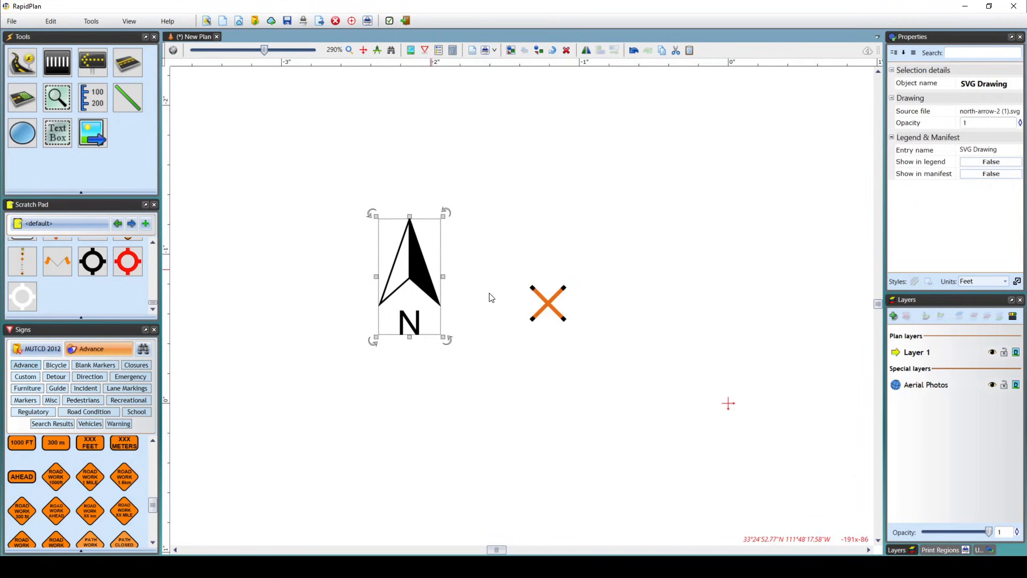
click(546, 306)
right_click(545, 309)
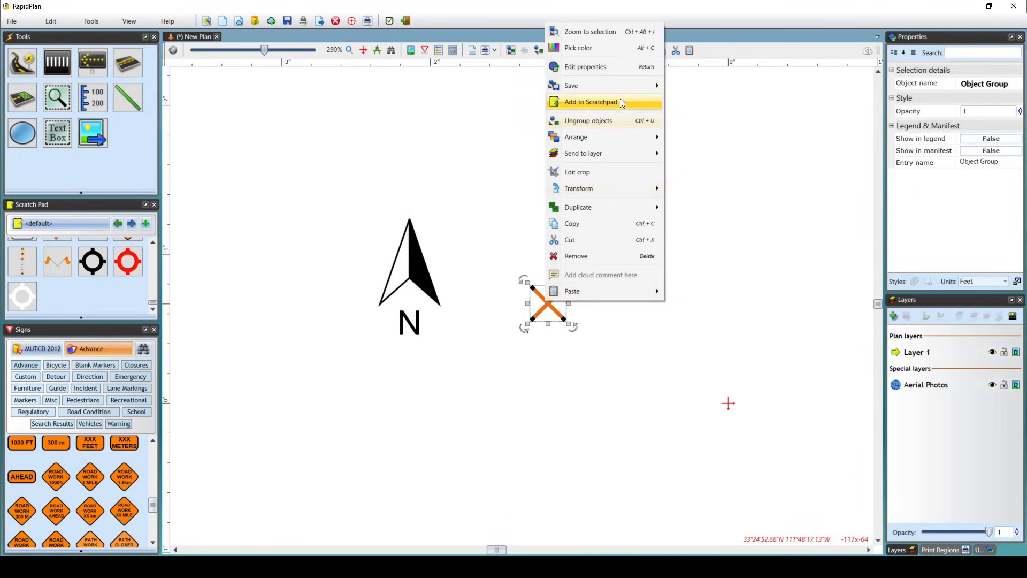
mouse_move(619, 86)
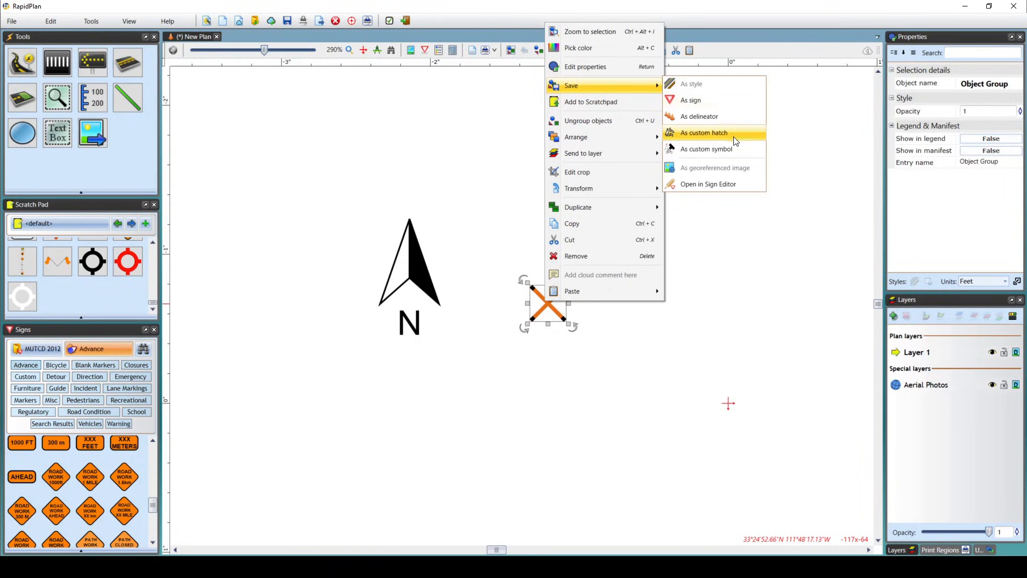
click(741, 149)
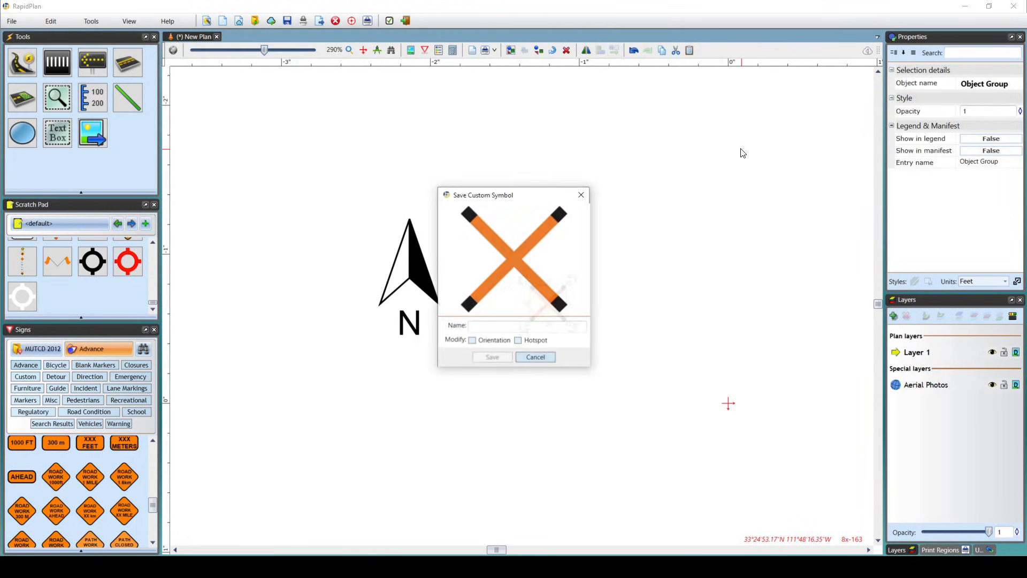
drag(574, 194, 690, 203)
click(672, 360)
click(471, 302)
click(413, 280)
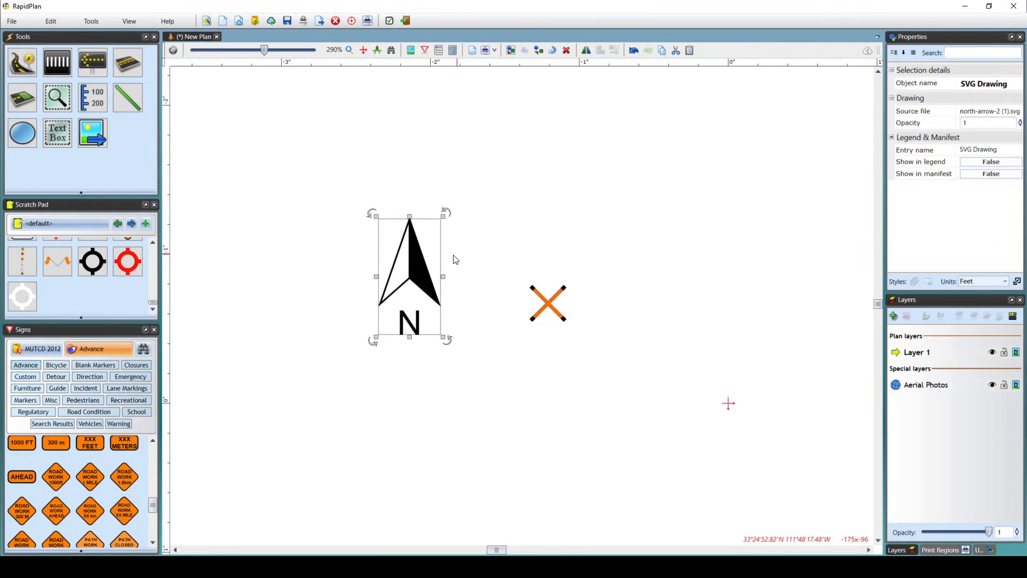
click(525, 216)
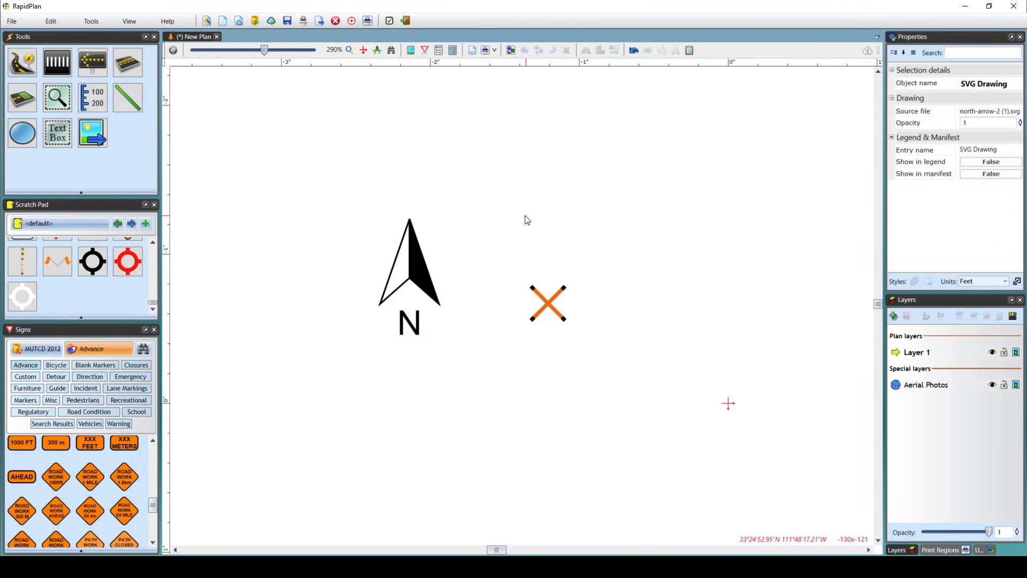
Place a north arrow annotation in the empty area below the road, to the right of the orange cross.
scroll(528, 215, down, 1)
drag(529, 213, 508, 236)
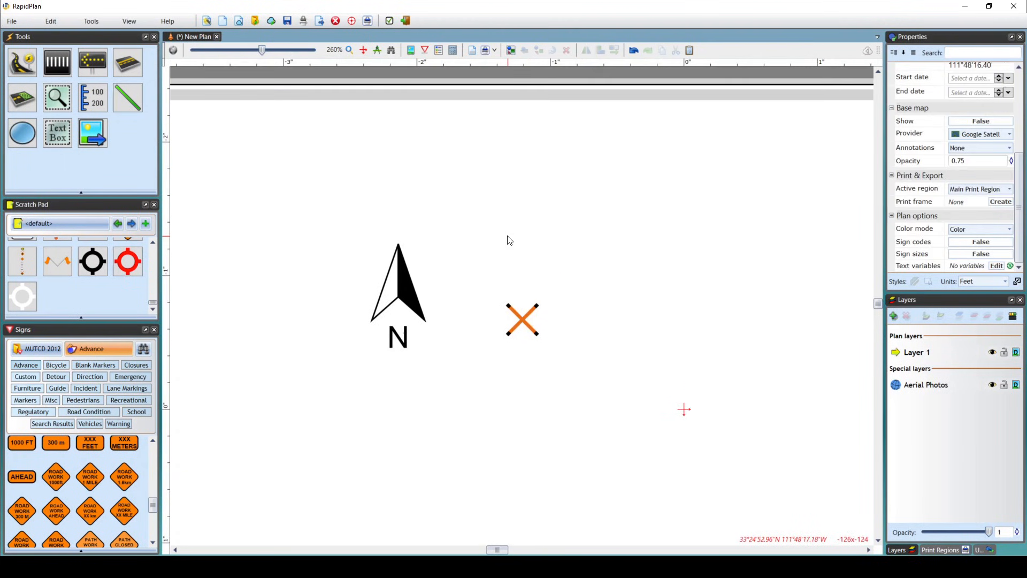
click(63, 101)
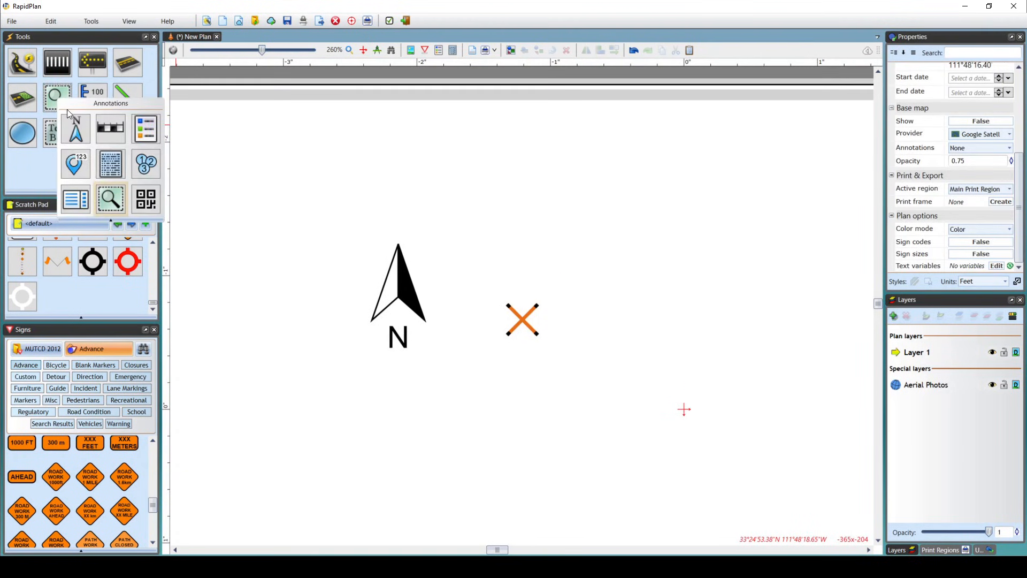
click(75, 123)
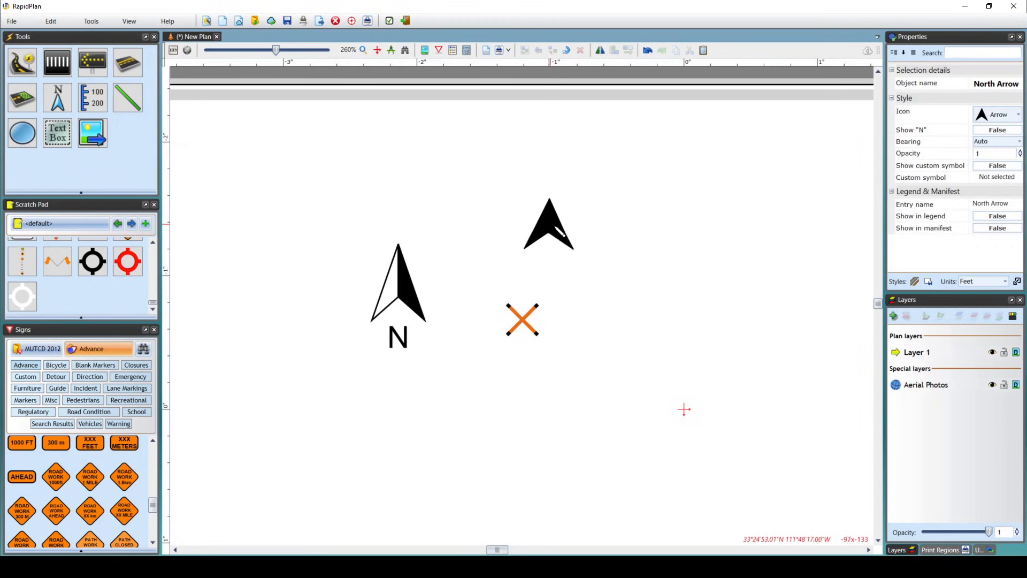
click(731, 232)
right_click(729, 292)
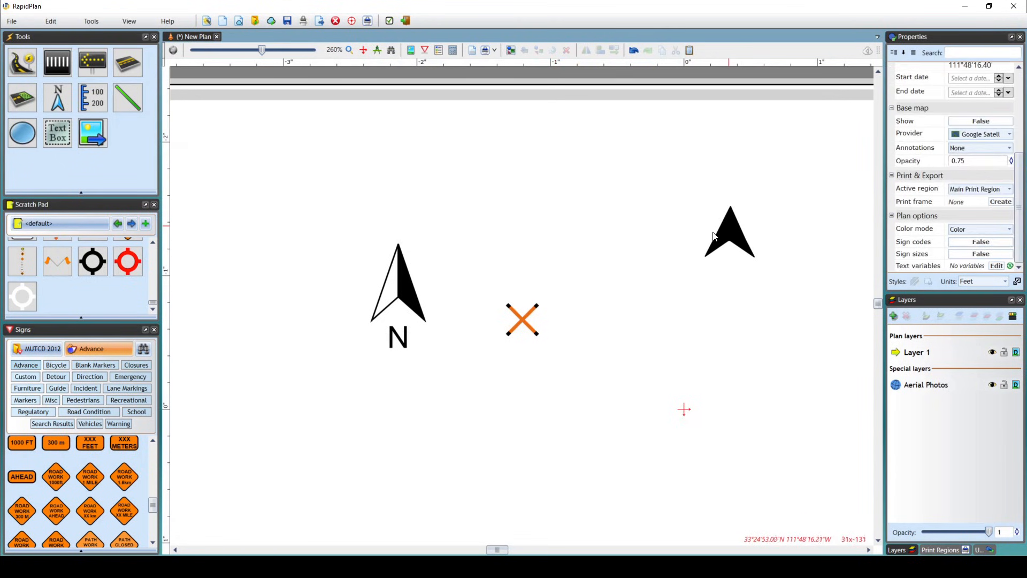
Make the new north arrow show a custom symbol and choose the saved North Arrow symbol for it.
click(724, 231)
click(998, 166)
click(995, 172)
click(994, 184)
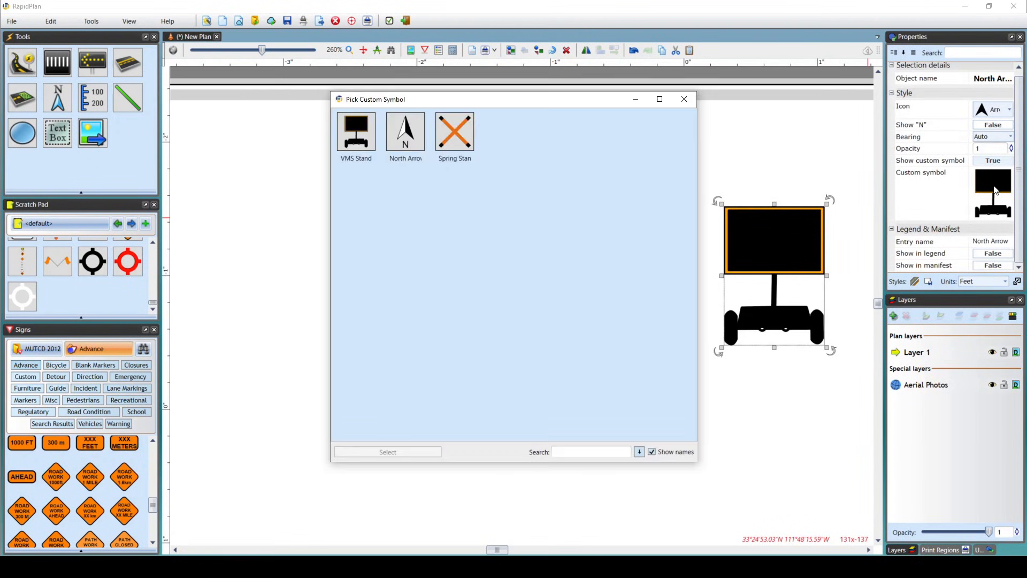
click(406, 138)
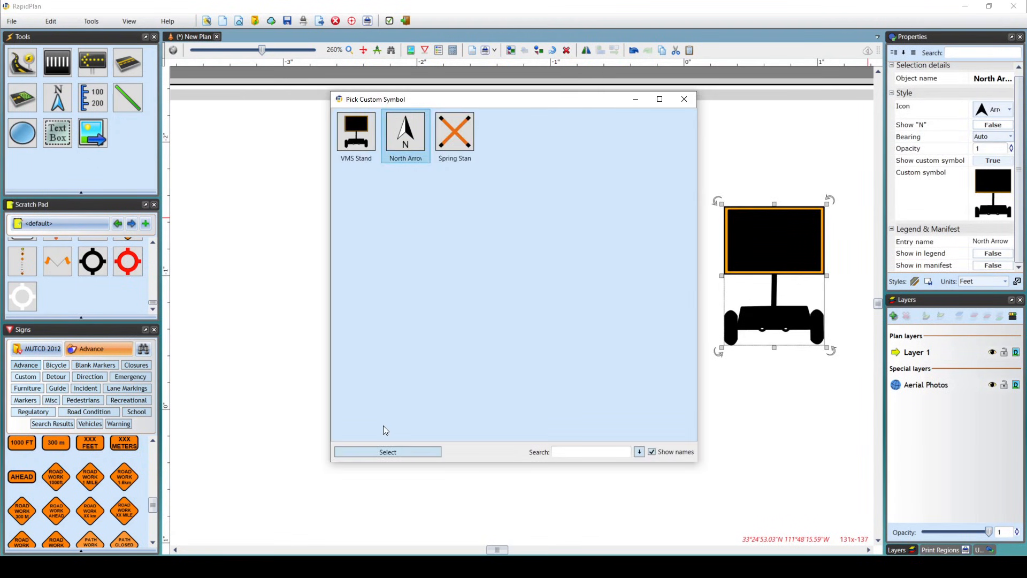
click(383, 451)
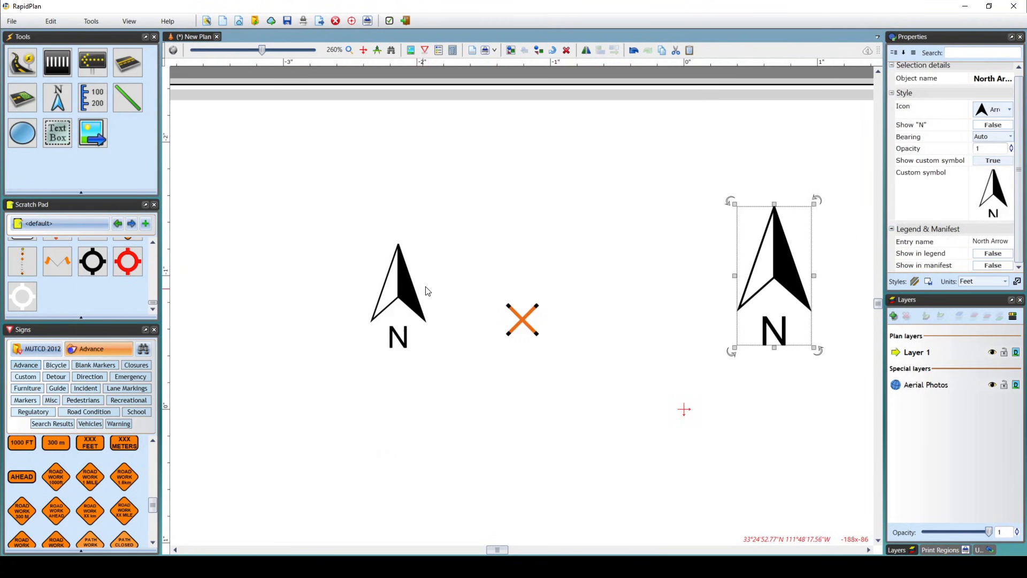
click(470, 233)
Delete the north arrow annotation to the right of the orange cross.
scroll(471, 233, down, 3)
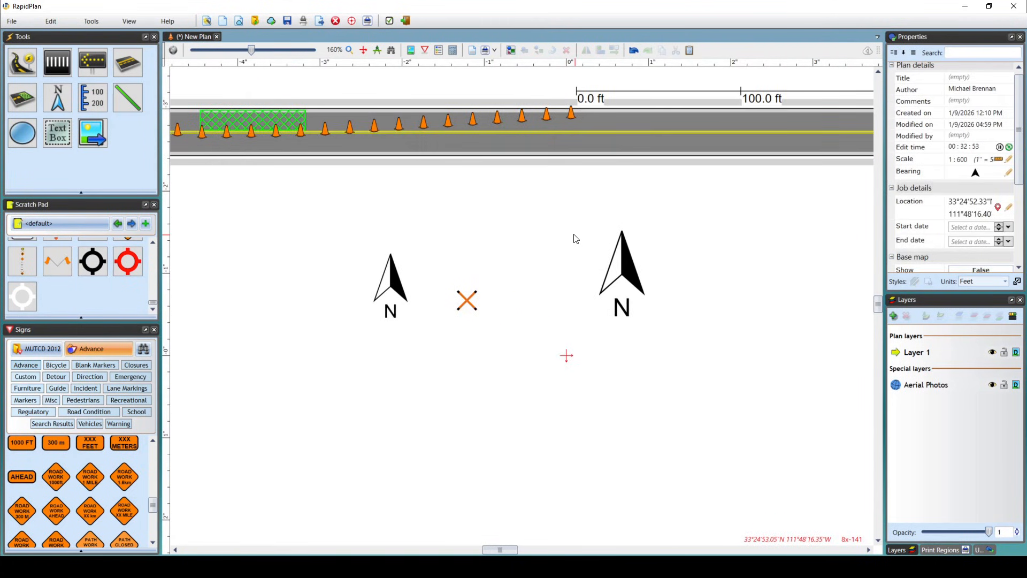
scroll(575, 239, down, 1)
middle_drag(575, 239, 534, 262)
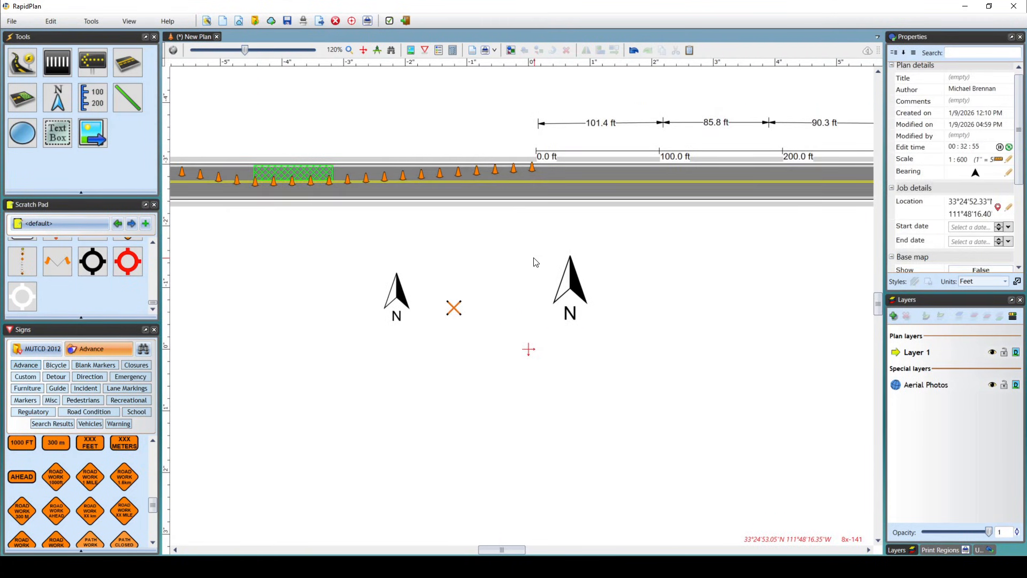
click(575, 292)
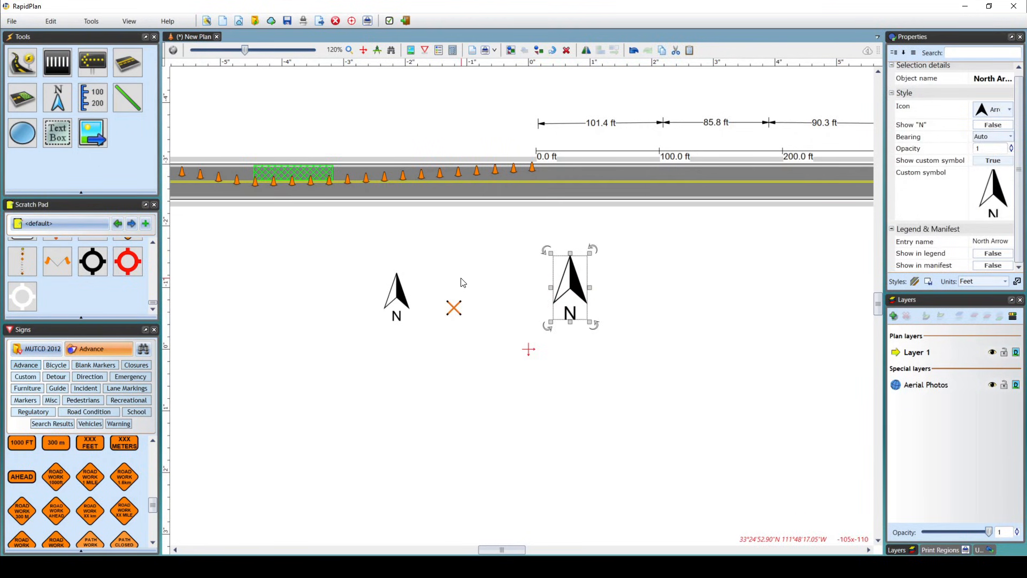
key(Delete)
Place one manifest box below the road, underneath the distance and chainage markers.
middle_drag(638, 291, 552, 288)
scroll(587, 294, down, 2)
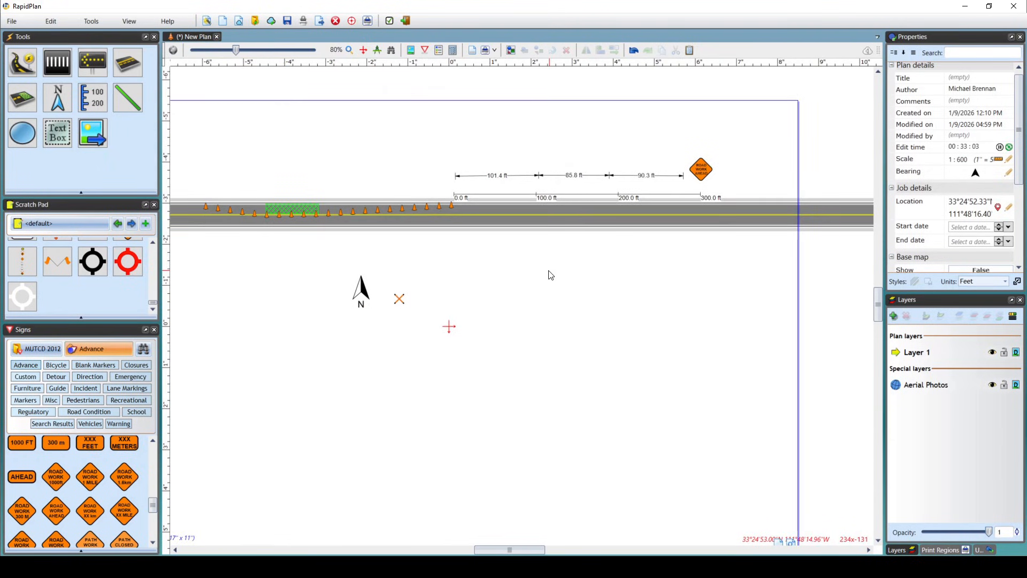
click(69, 105)
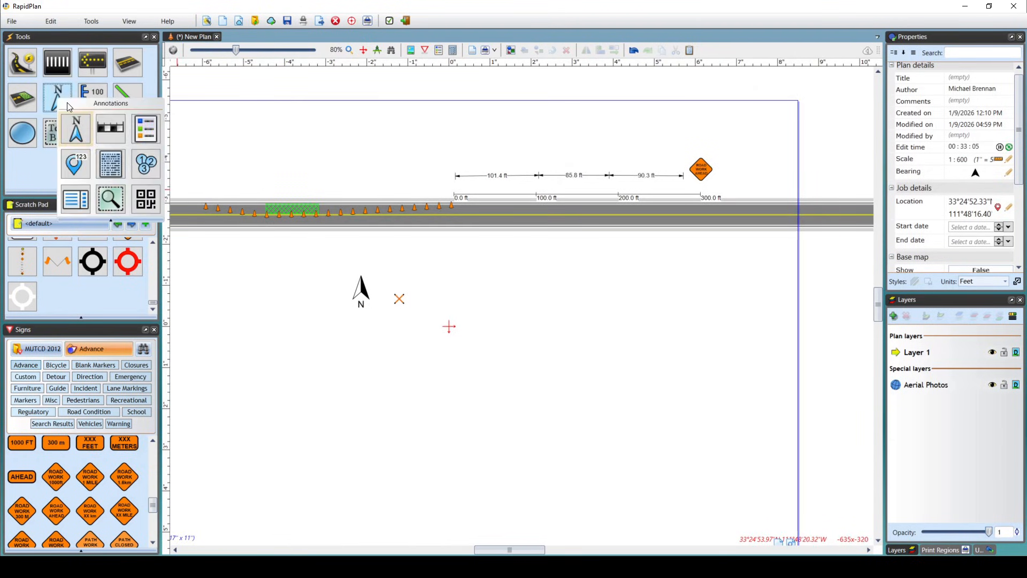
click(109, 163)
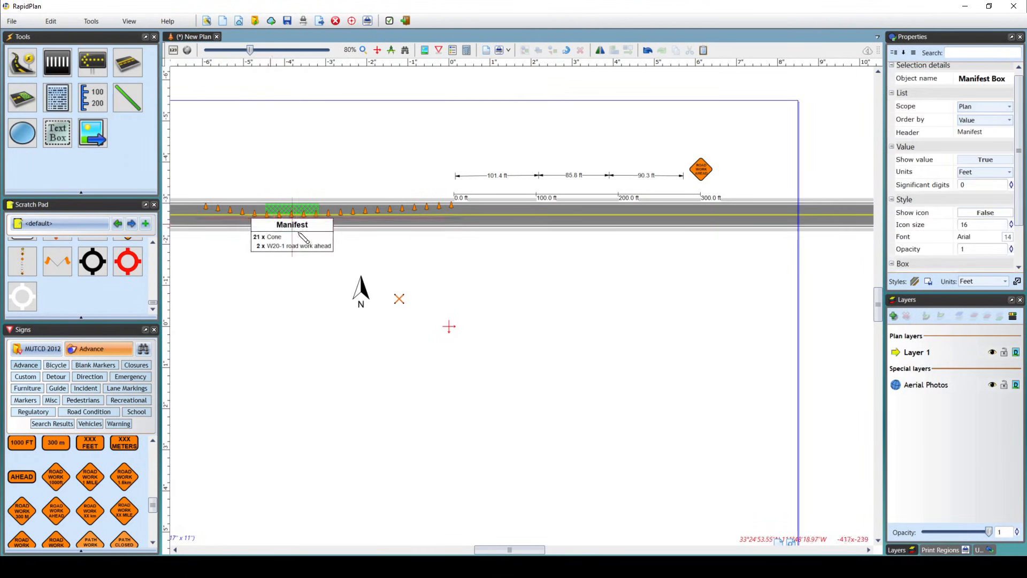
click(542, 266)
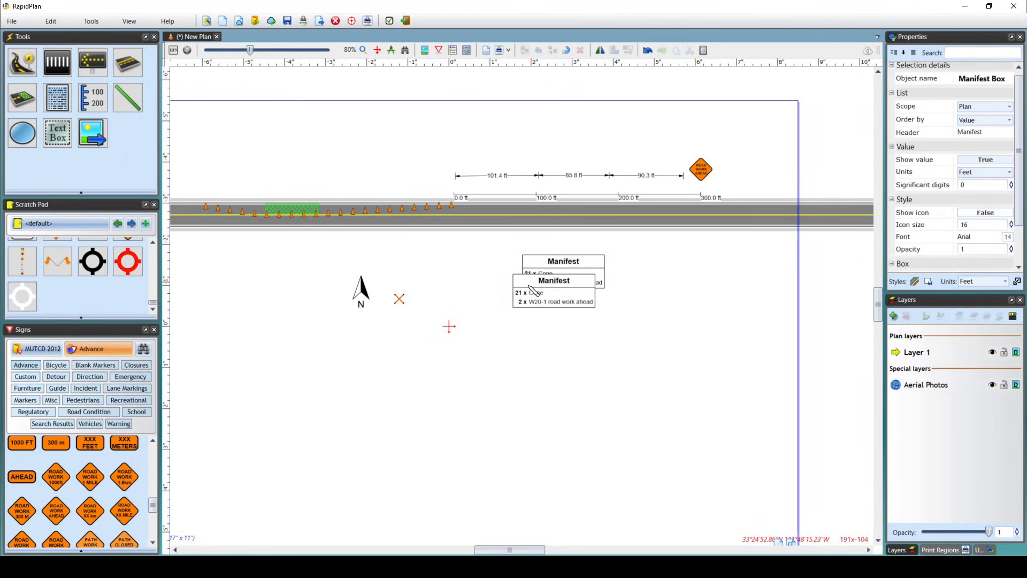
key(Escape)
Turn on icons for the items listed in the manifest box.
scroll(506, 267, up, 5)
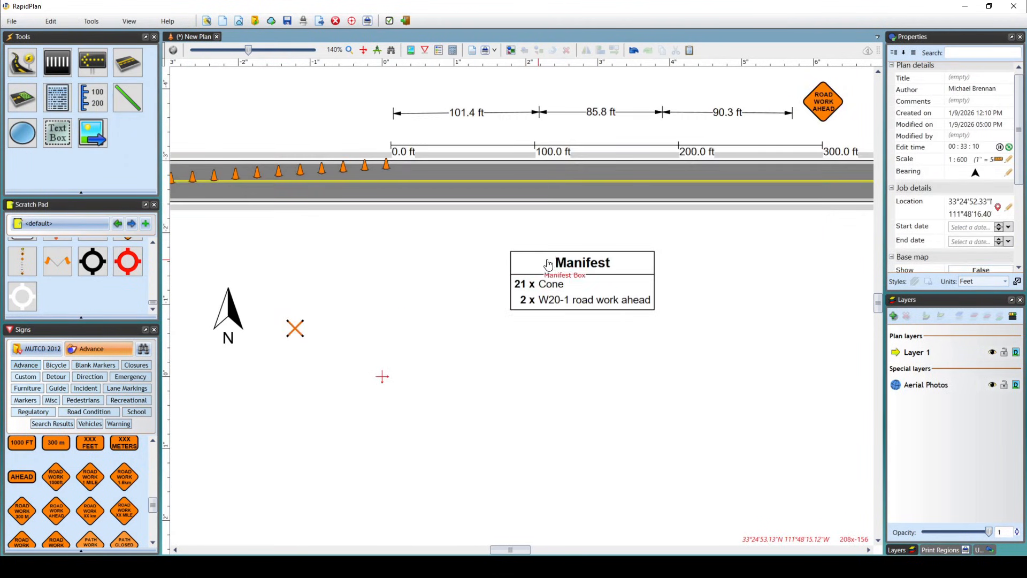
scroll(561, 273, up, 5)
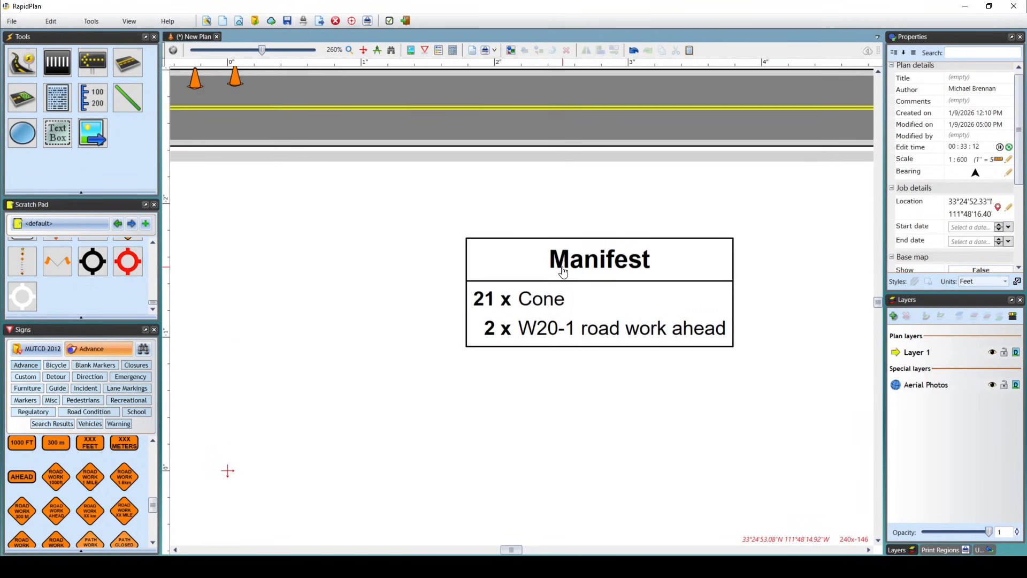
click(592, 304)
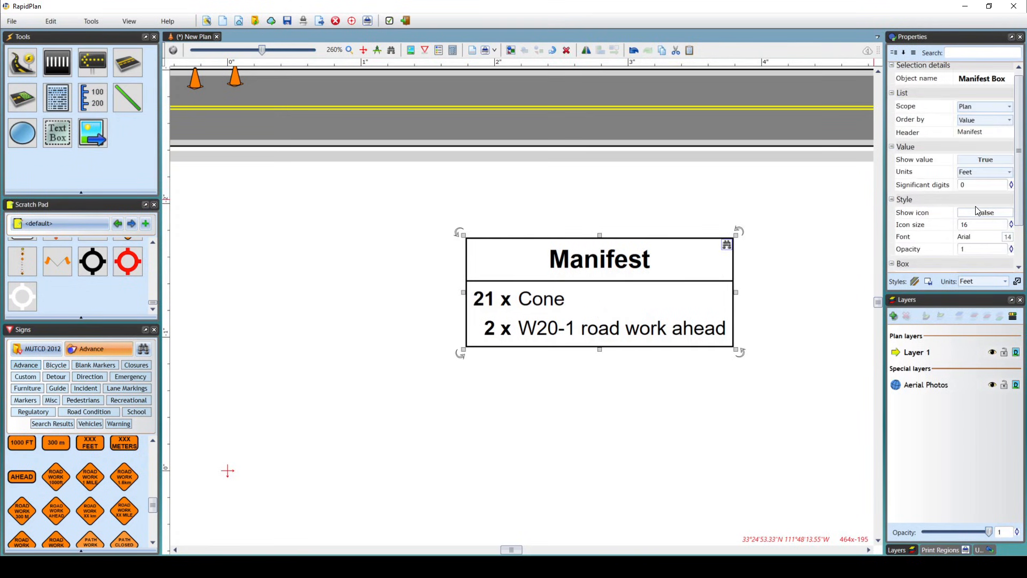
click(970, 215)
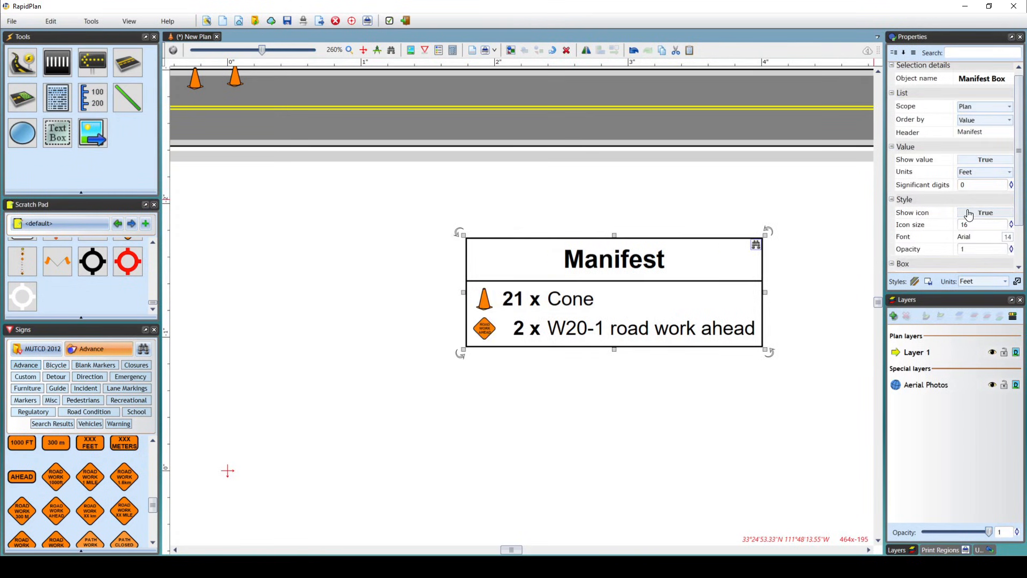
click(969, 215)
click(970, 214)
click(970, 214)
click(969, 214)
scroll(484, 343, up, 3)
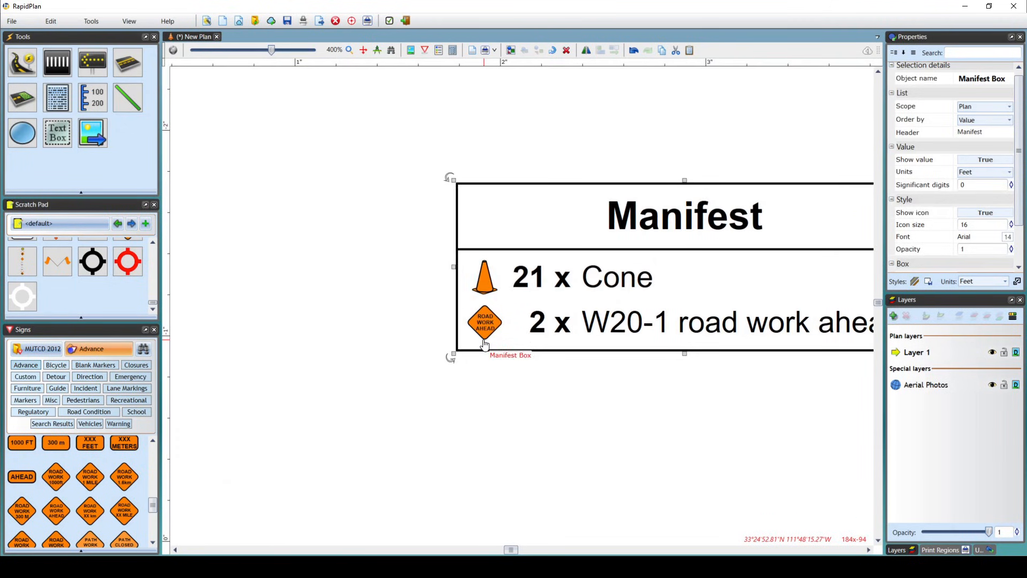
scroll(484, 343, down, 5)
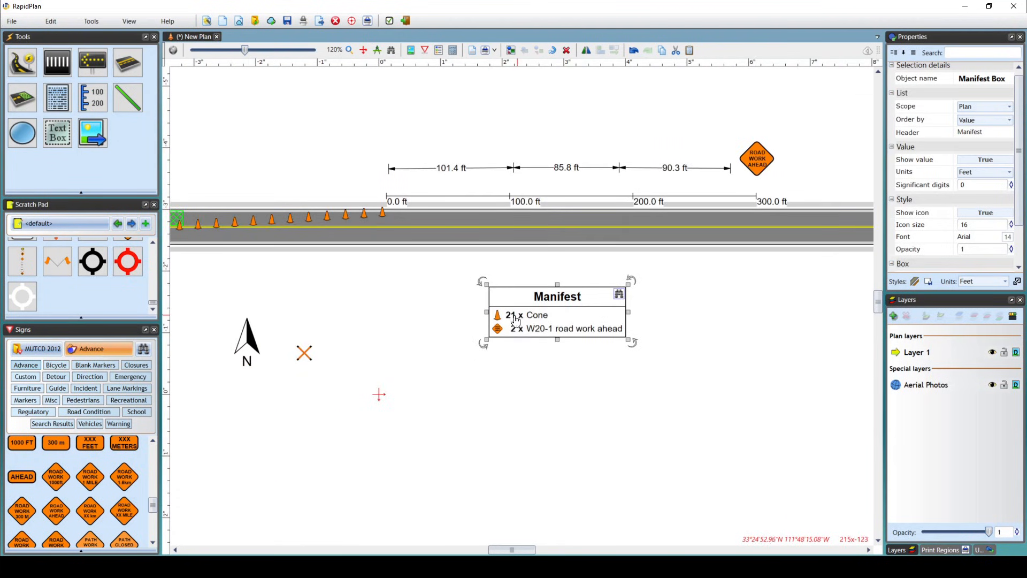
middle_drag(677, 305, 643, 316)
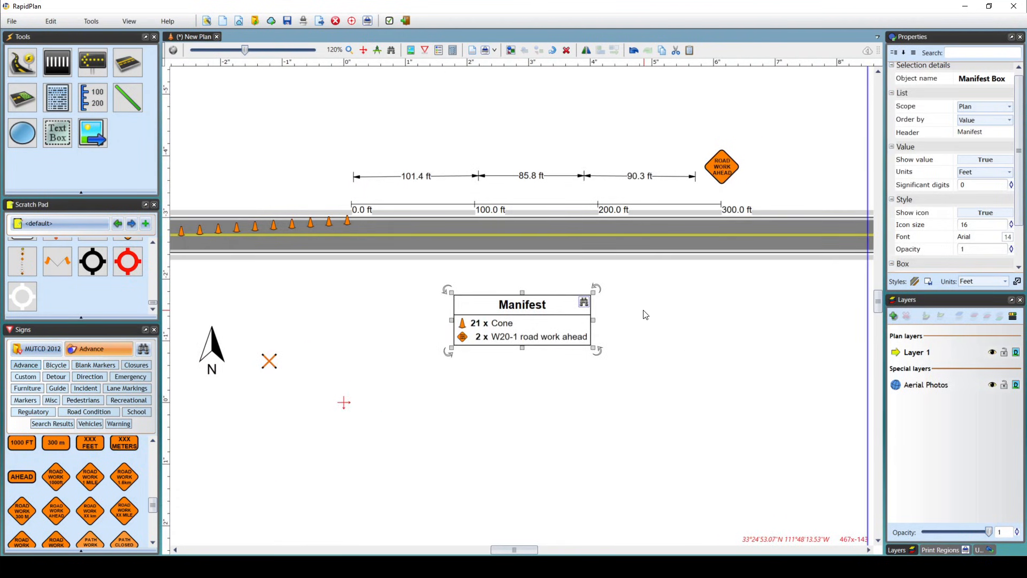
click(644, 316)
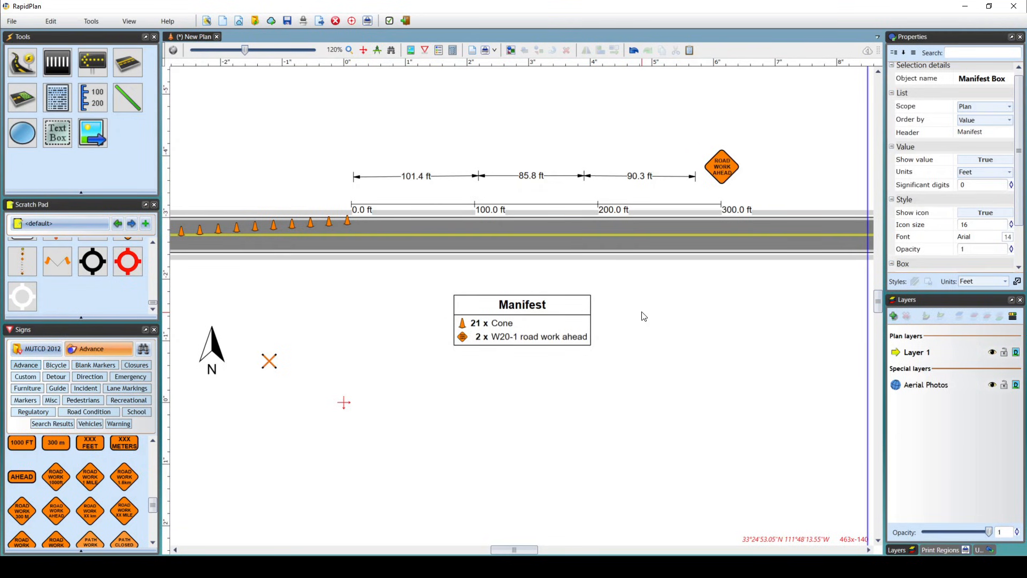
Draw a zoomed view box around the ROAD WORK AHEAD sign at the far right end of the road, outside the print region.
scroll(644, 317, down, 2)
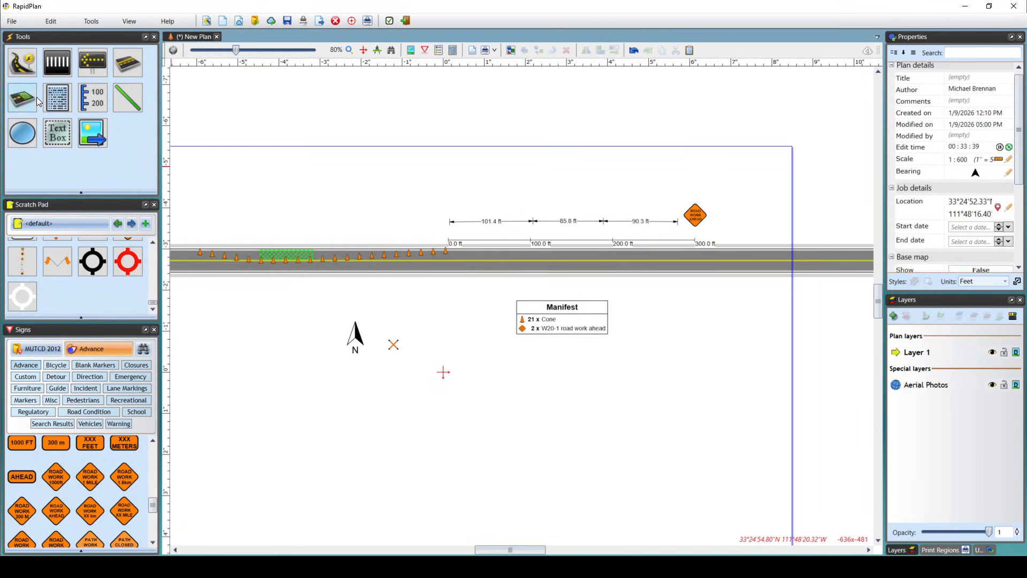
click(64, 97)
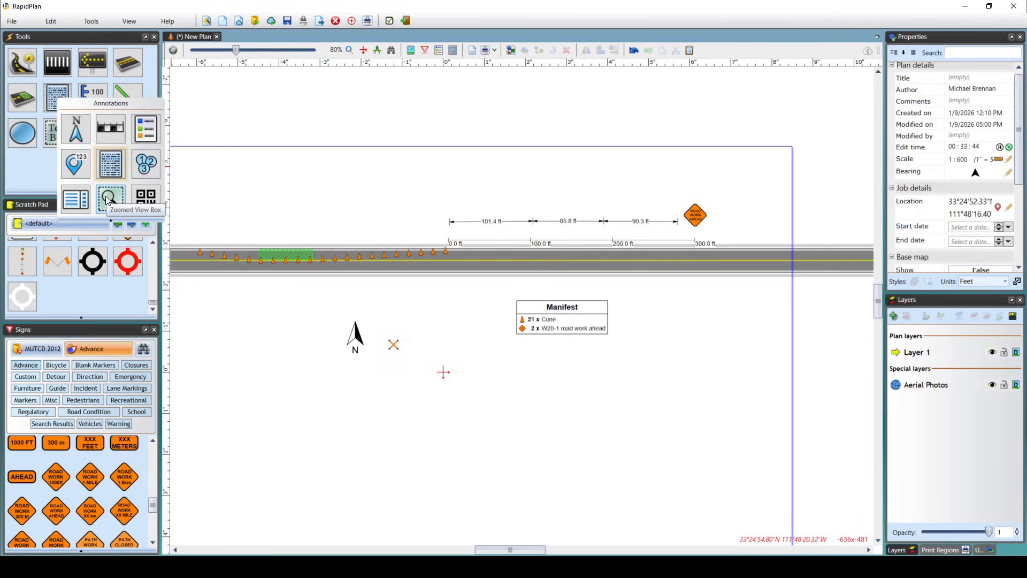
scroll(695, 314, down, 1)
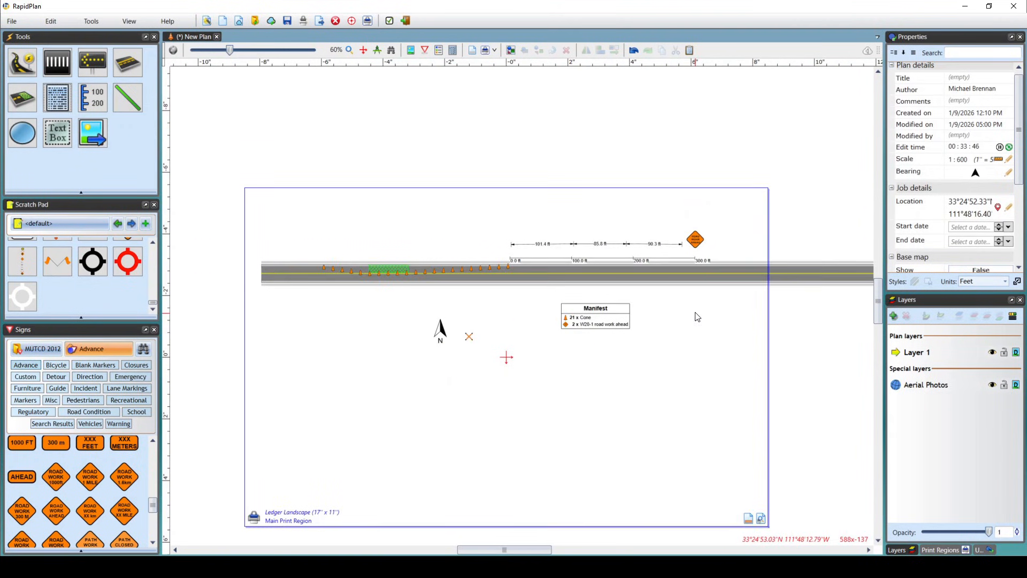
click(629, 326)
right_click(732, 336)
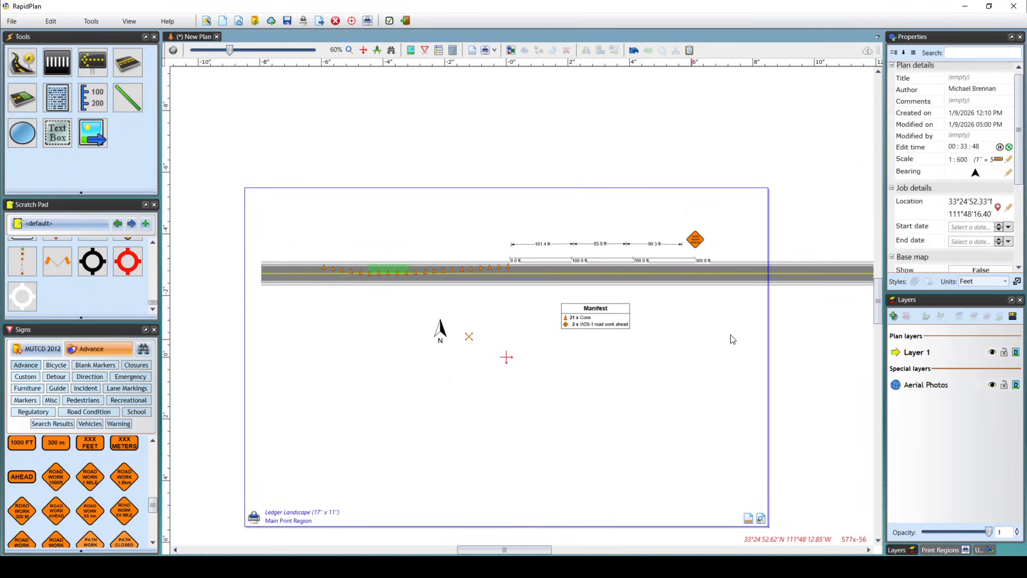
right_drag(780, 328, 339, 320)
scroll(578, 229, up, 4)
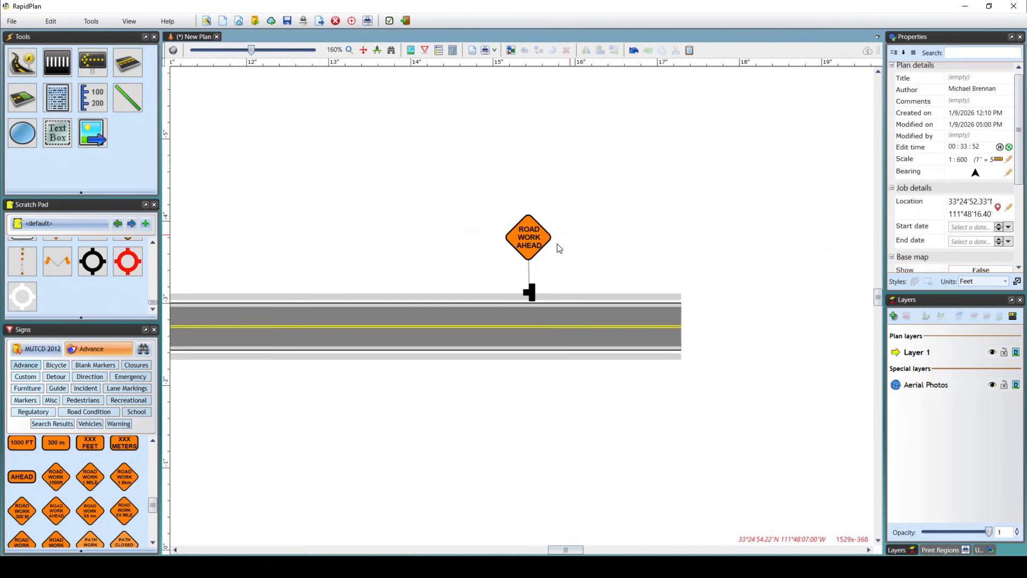
right_click(58, 97)
click(108, 198)
mouse_move(399, 195)
mouse_down()
mouse_move(637, 386)
mouse_move(622, 383)
mouse_up()
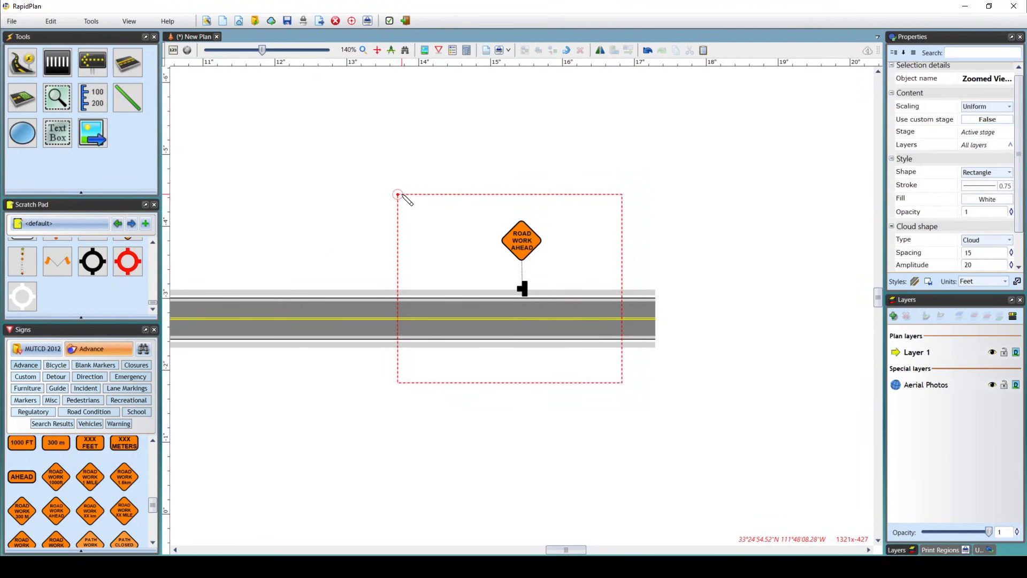
drag(399, 196, 623, 383)
right_click(571, 426)
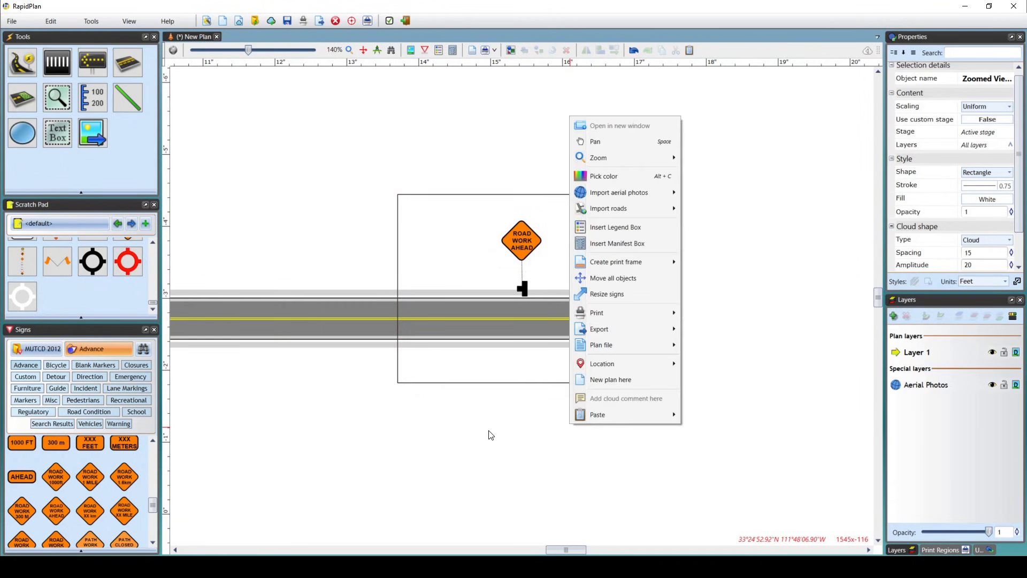
click(489, 431)
Move the zoomed view box into the lower right part of the main print region.
scroll(450, 446, down, 3)
middle_drag(450, 447, 800, 236)
drag(806, 205, 455, 422)
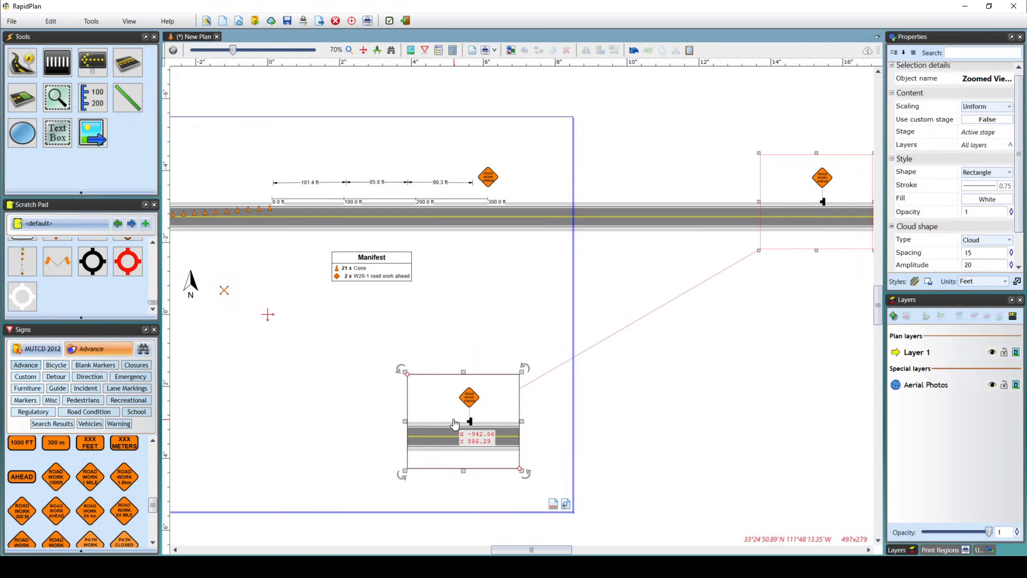
click(479, 333)
middle_drag(478, 332, 713, 319)
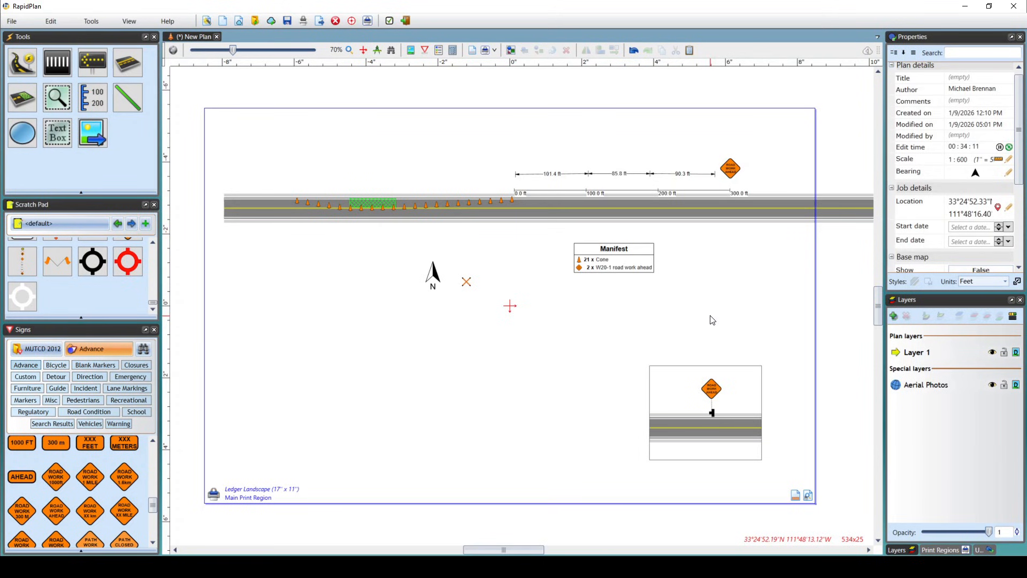
Move the zoomed view box up beside the manifest box and delete it.
click(722, 403)
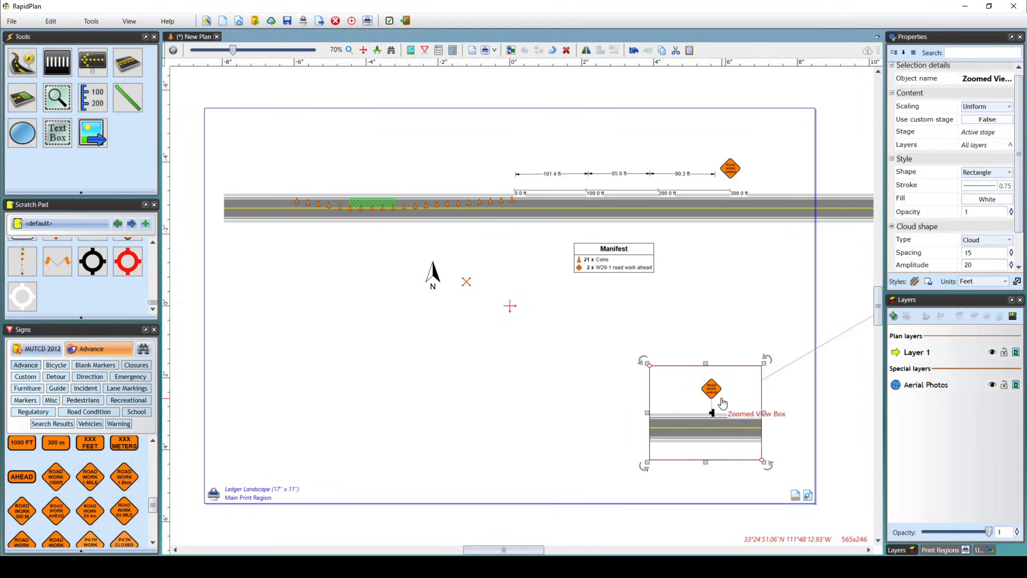
drag(723, 403, 766, 281)
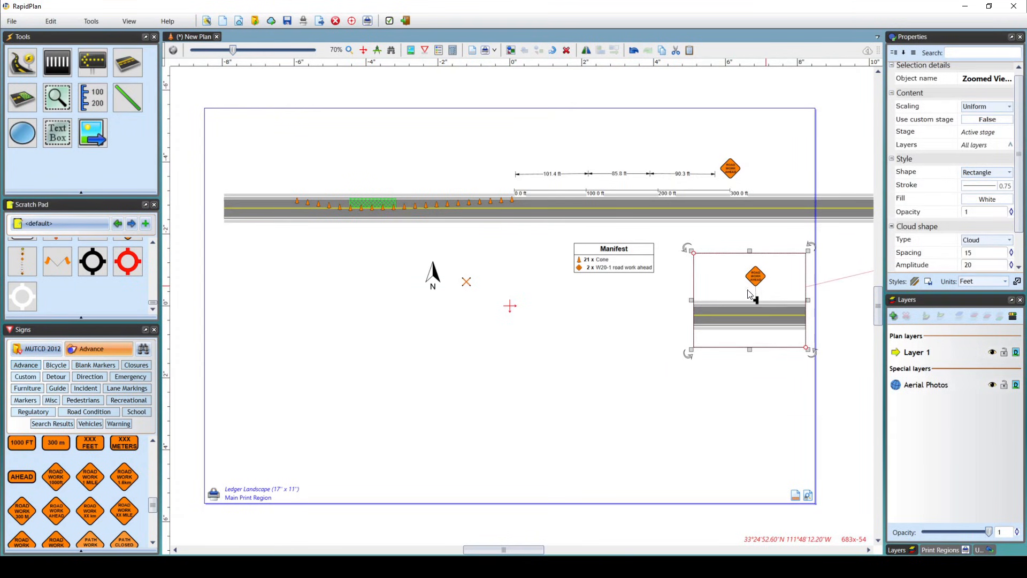
key(Delete)
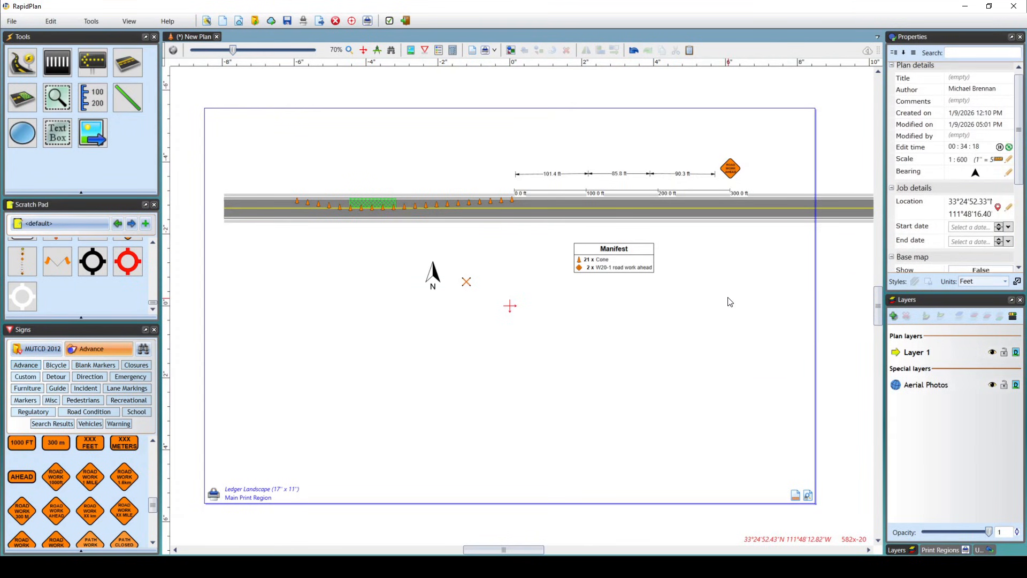
right_drag(700, 257, 714, 275)
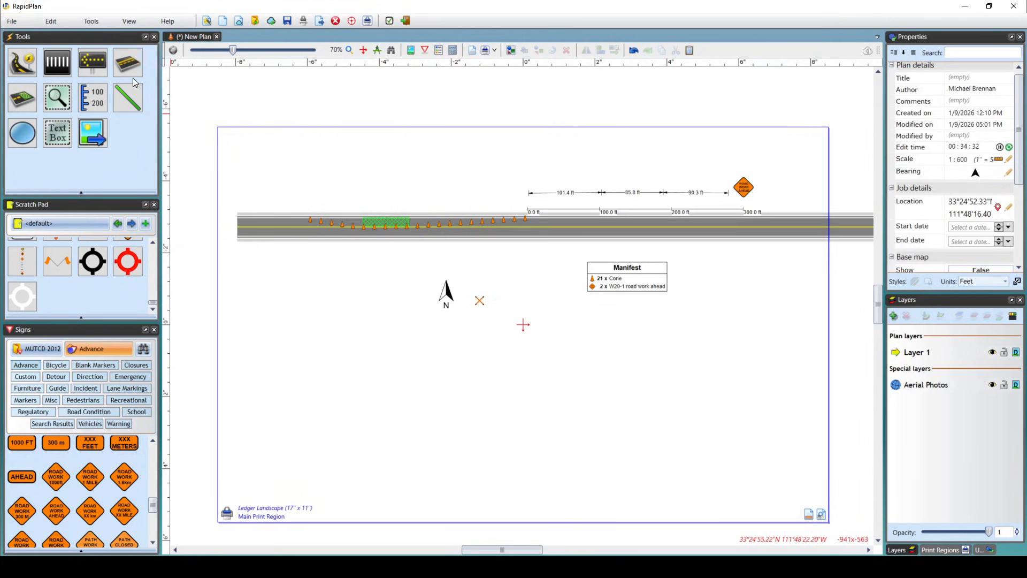
click(22, 21)
click(23, 21)
click(20, 24)
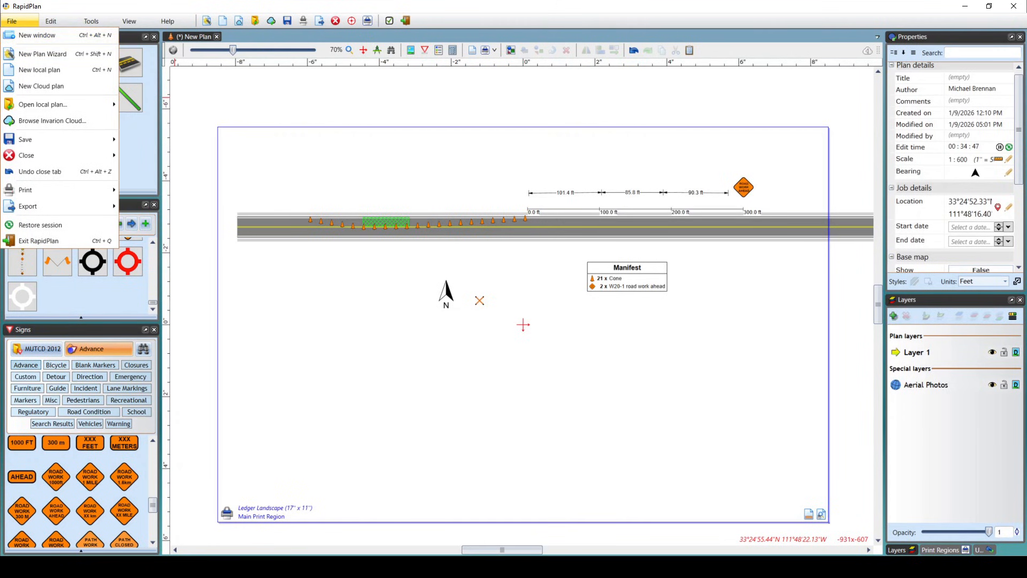
click(338, 458)
mouse_move(327, 566)
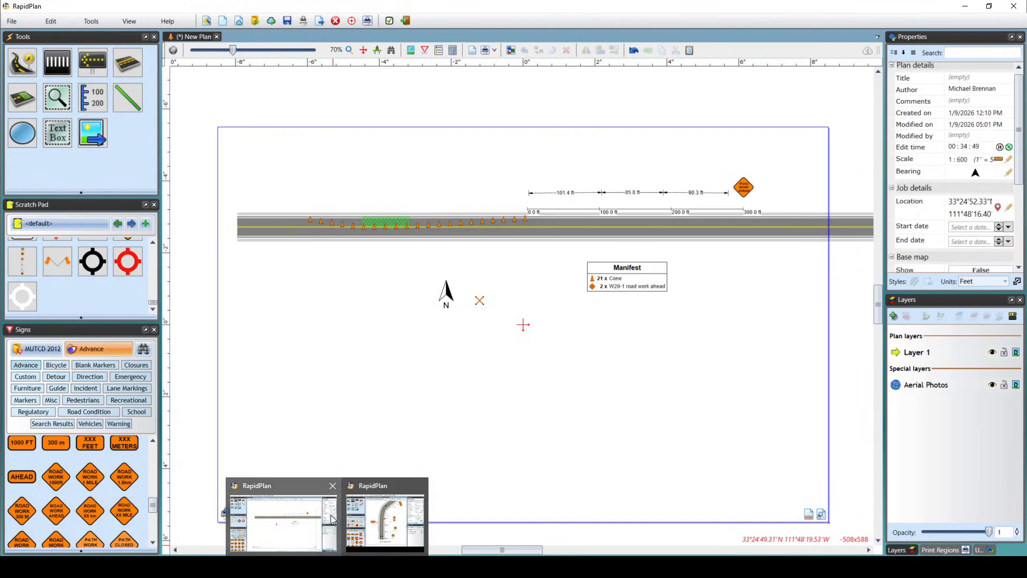
click(386, 518)
drag(0, 80, 0, 60)
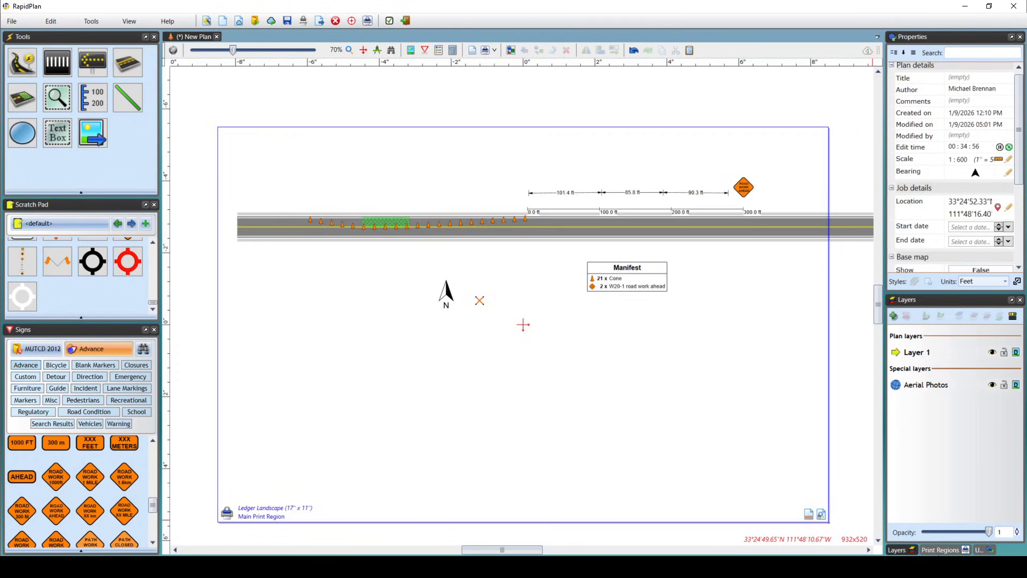
Swap the order of Print region 2 and Print region 3 in the plan's region list, and restore the original order.
click(941, 550)
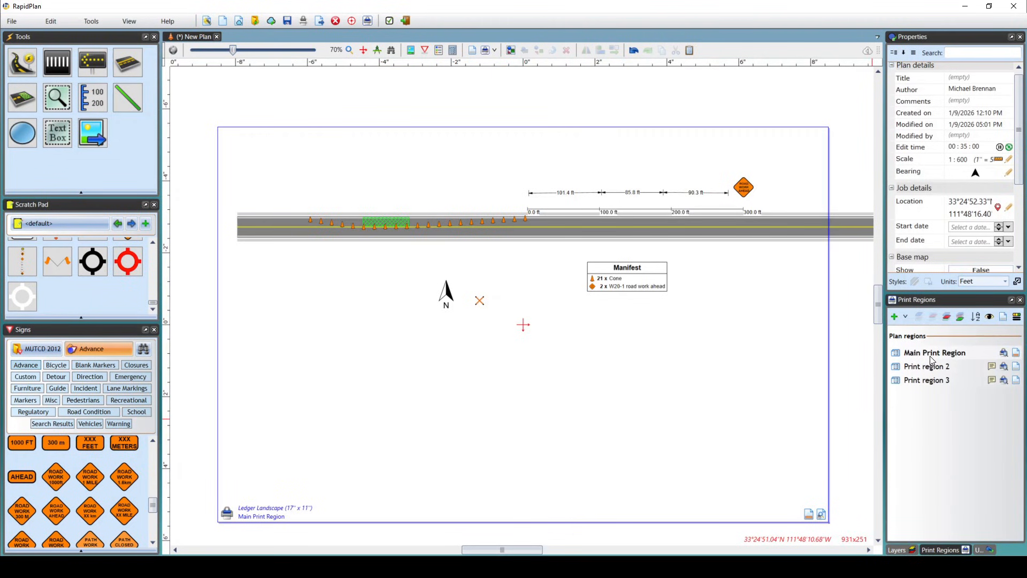
drag(931, 366, 924, 391)
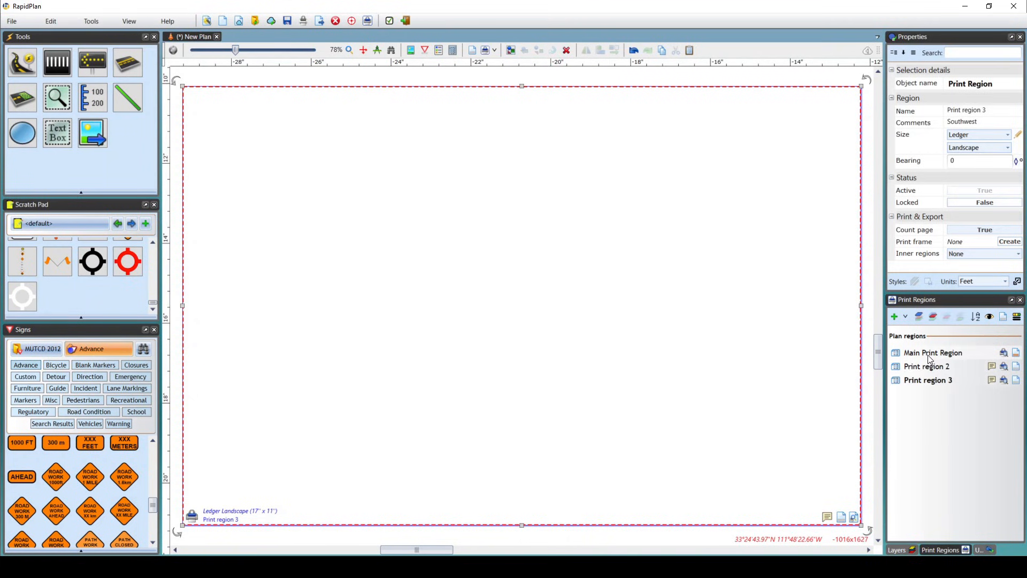
drag(929, 366, 926, 386)
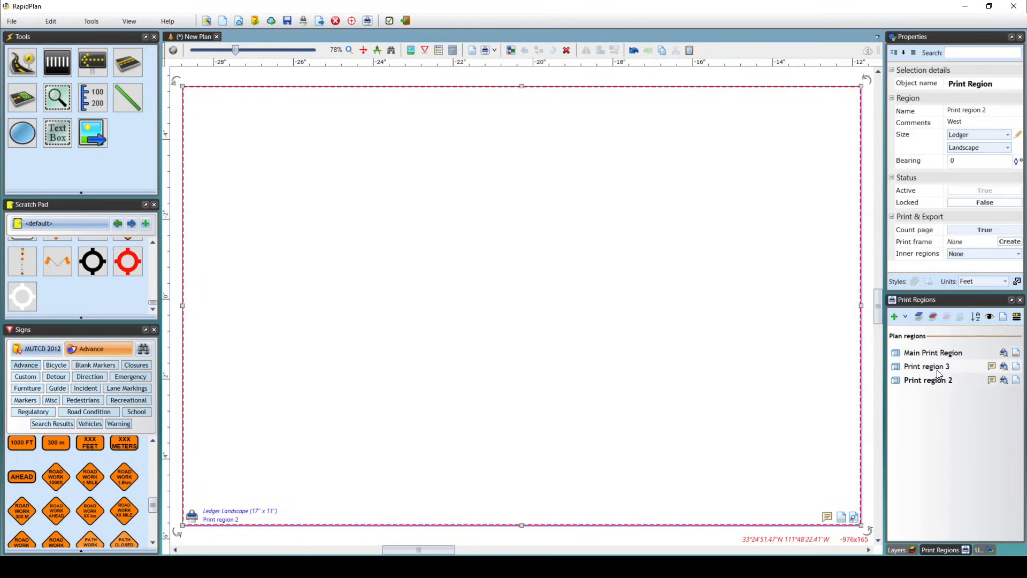
mouse_move(939, 369)
mouse_down()
mouse_move(933, 389)
mouse_move(934, 356)
mouse_move(935, 364)
mouse_up()
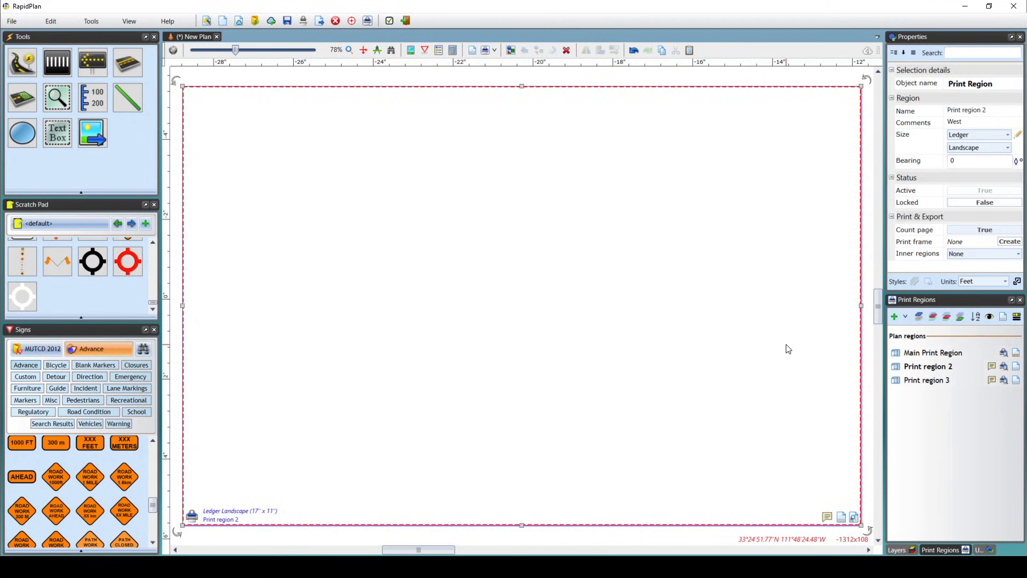
Add the comment "Start" to the Main Print Region.
click(924, 357)
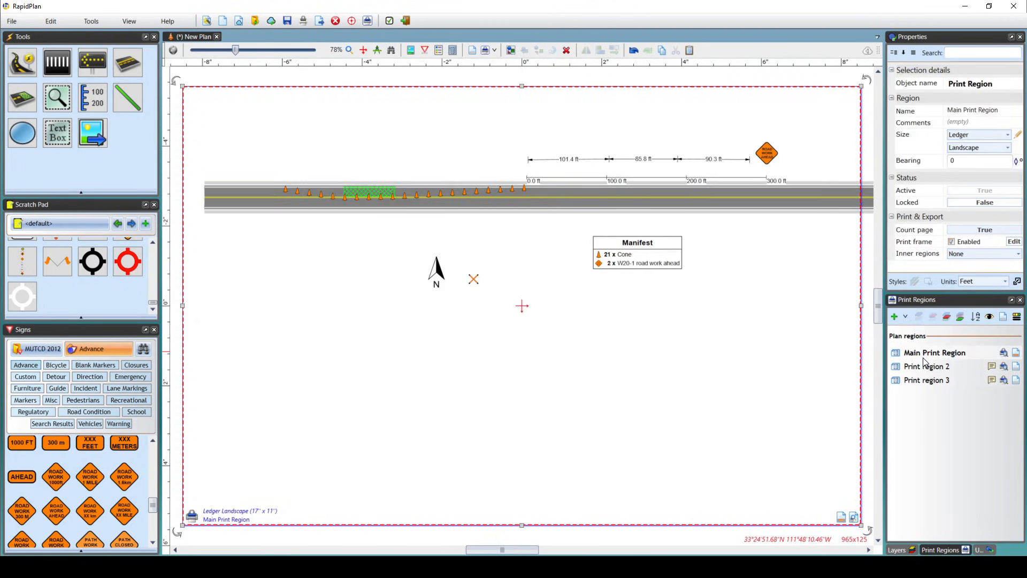
click(627, 349)
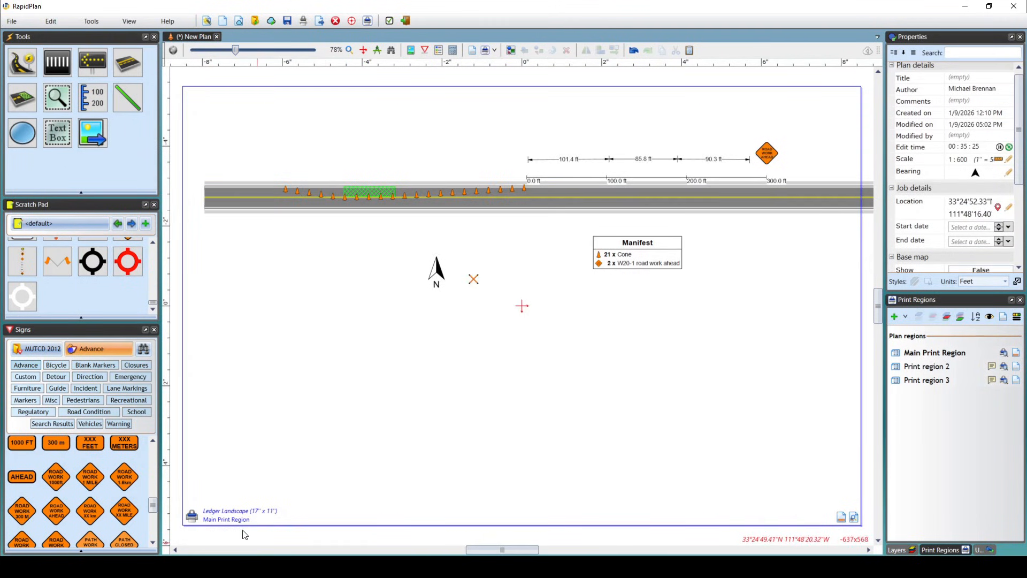
click(191, 518)
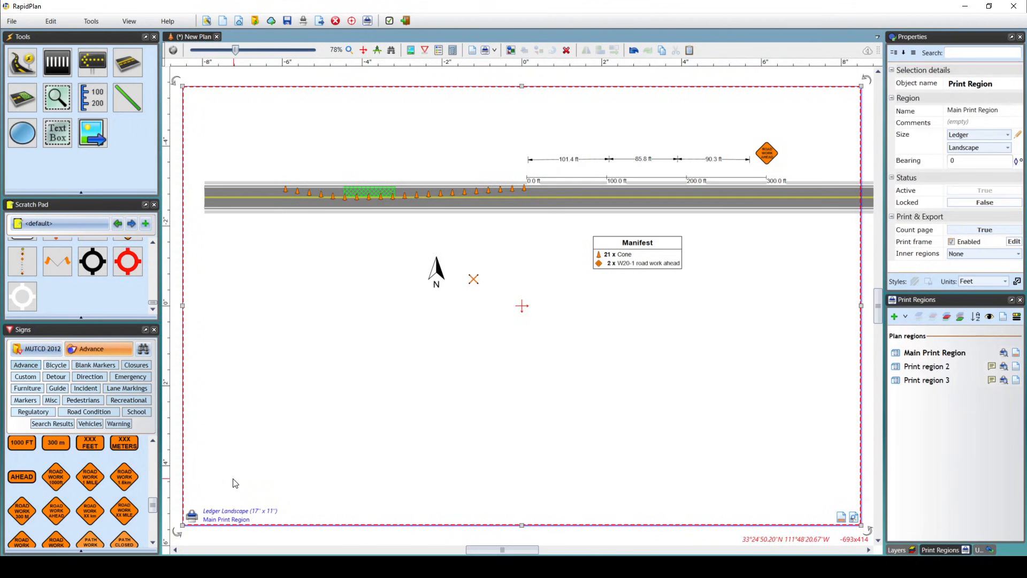
click(192, 520)
click(198, 520)
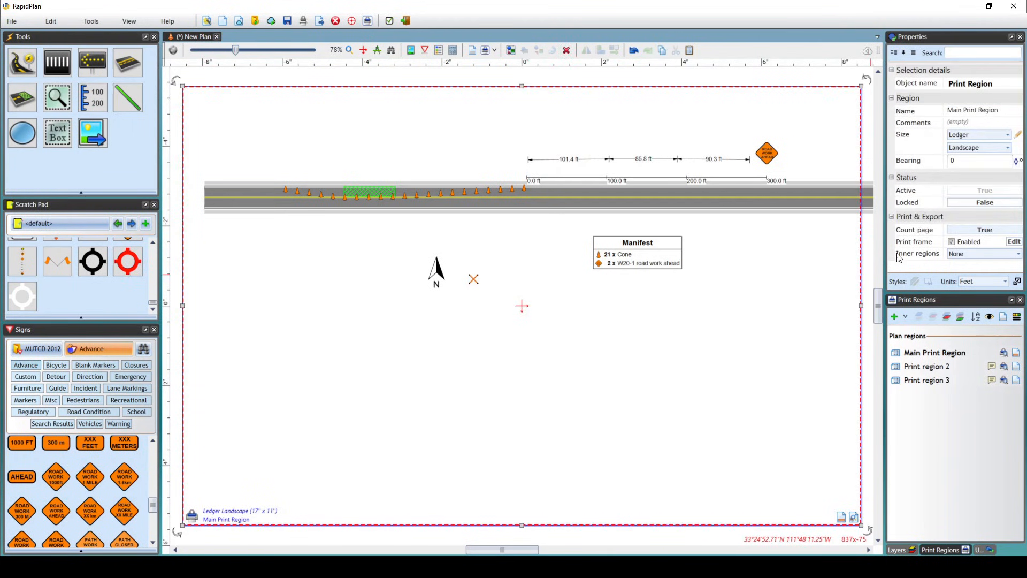
click(962, 122)
text(Start)
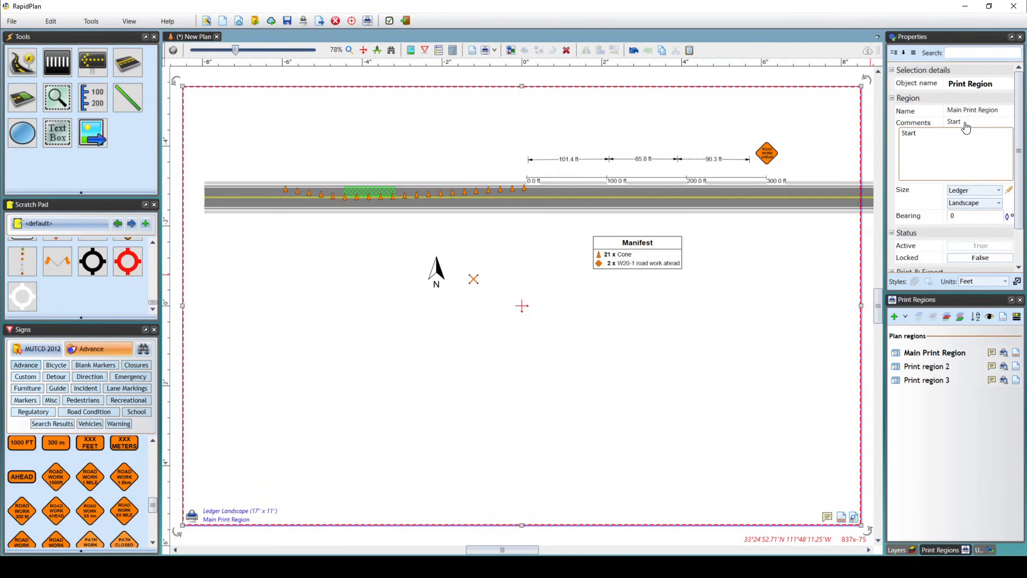
click(788, 253)
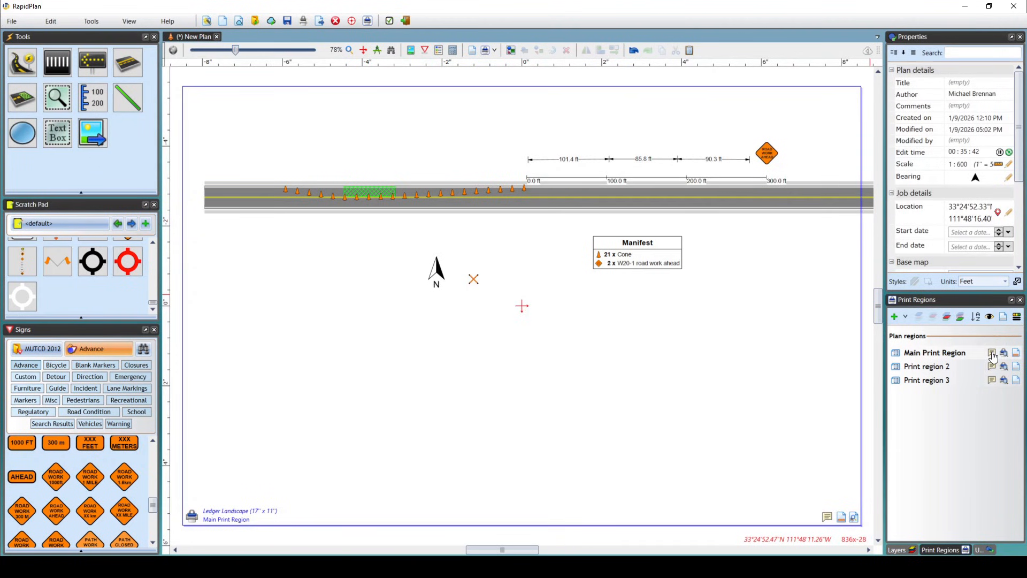
mouse_move(991, 370)
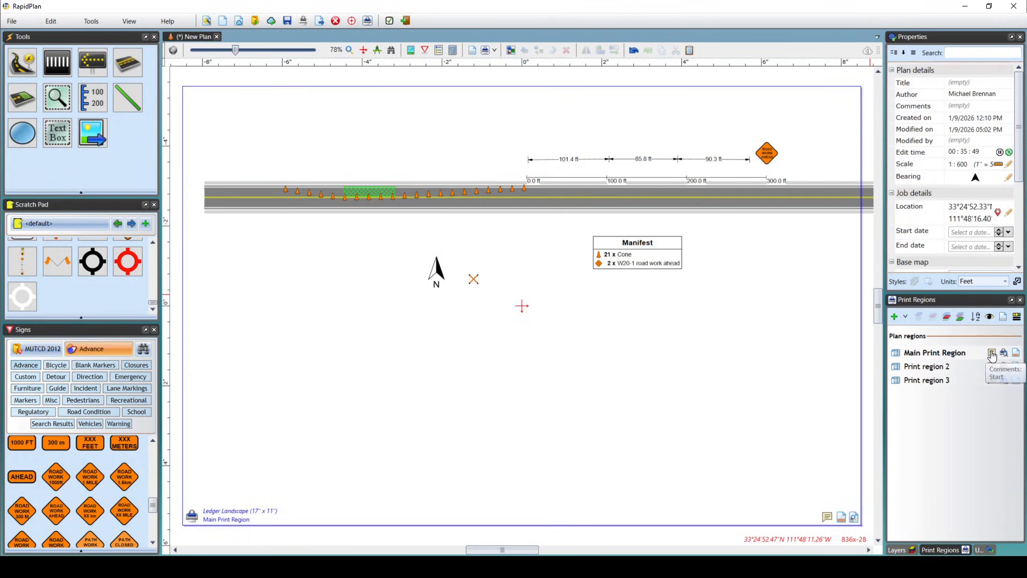
Insert a text object with the variable $_printregioncomments$ into the Main Print Region's print frame, below and left of the north arrow.
click(842, 517)
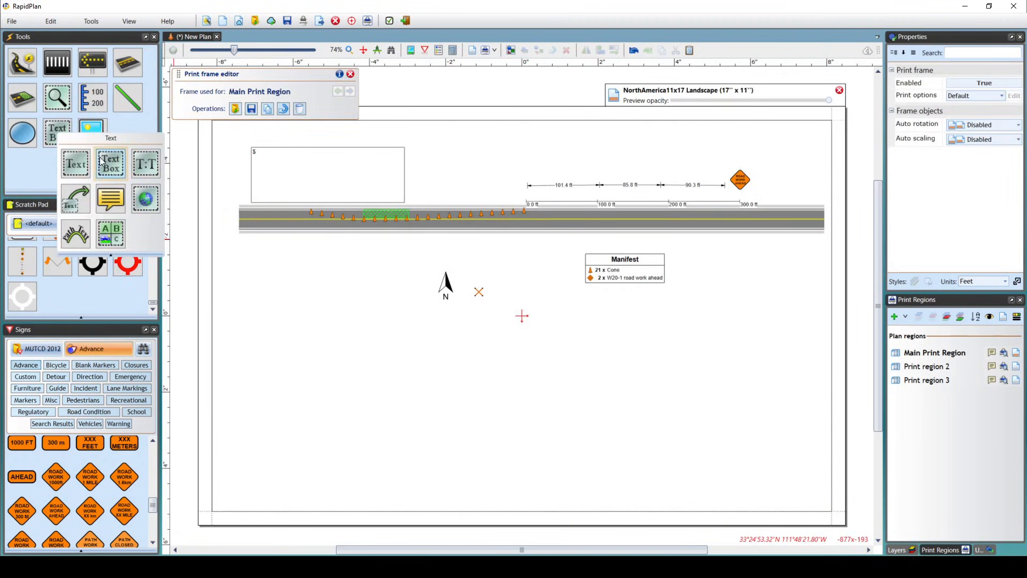
click(57, 134)
scroll(366, 329, up, 5)
click(319, 341)
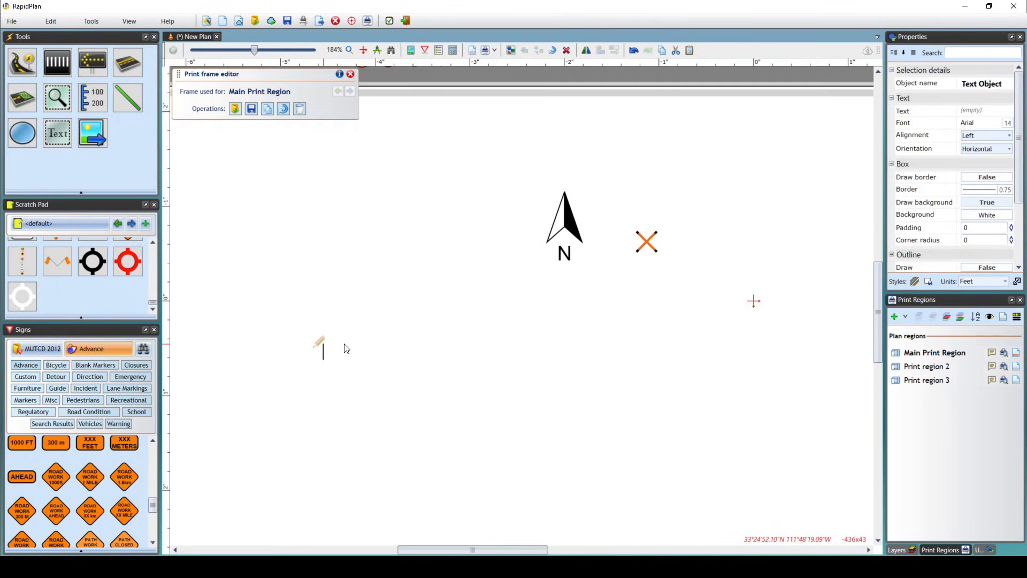
text($)
drag(397, 388, 390, 421)
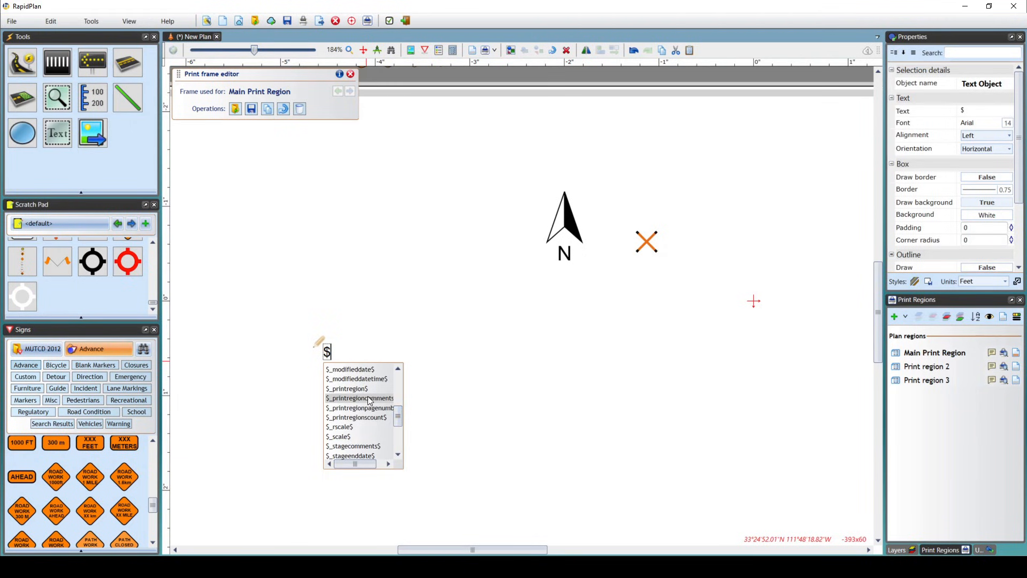
double_click(375, 399)
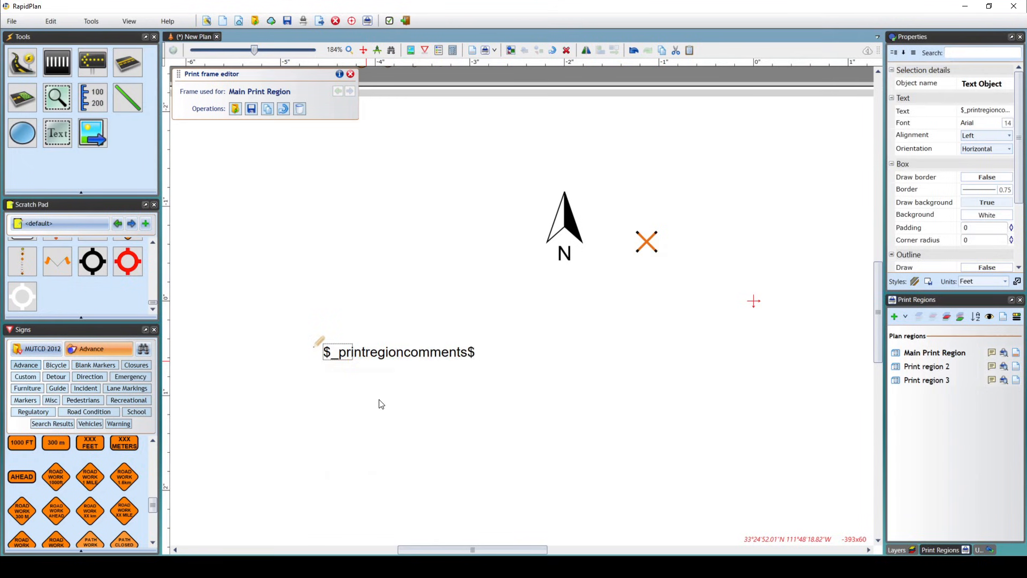
click(431, 259)
scroll(432, 259, down, 3)
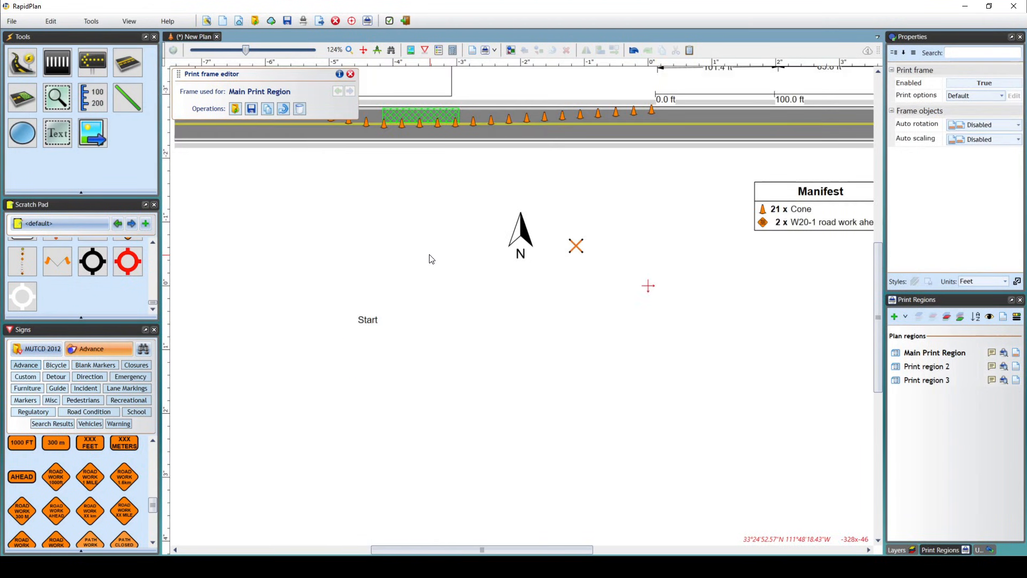
Check the variable behind the print region comments text and exit the print frame editor.
click(370, 323)
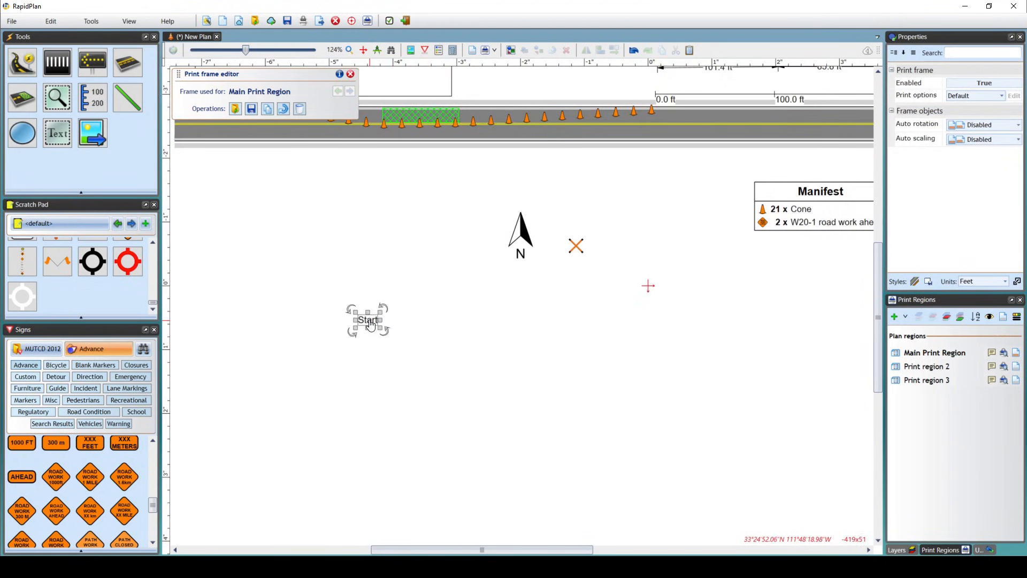
double_click(370, 323)
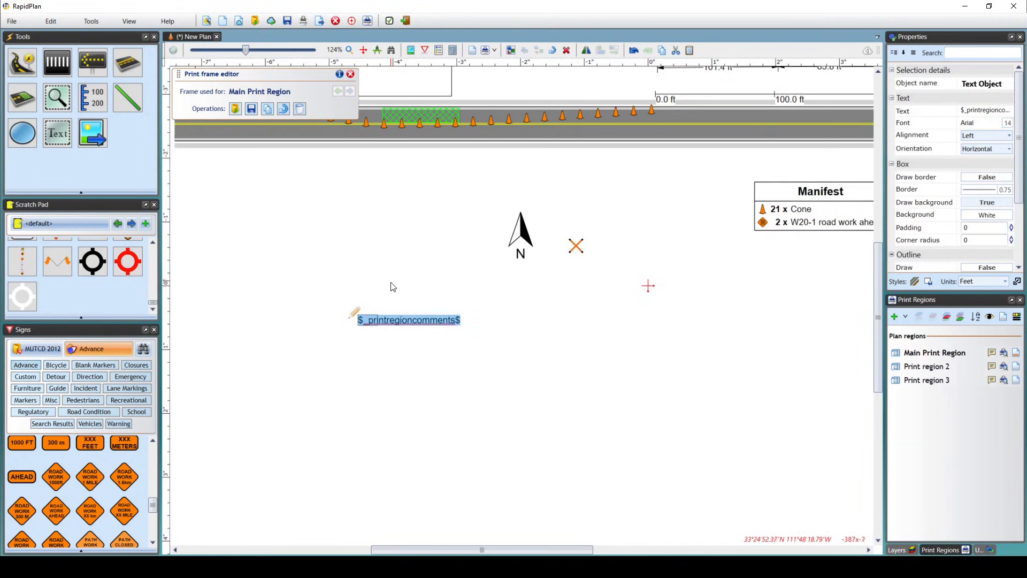
scroll(392, 286, up, 5)
click(390, 281)
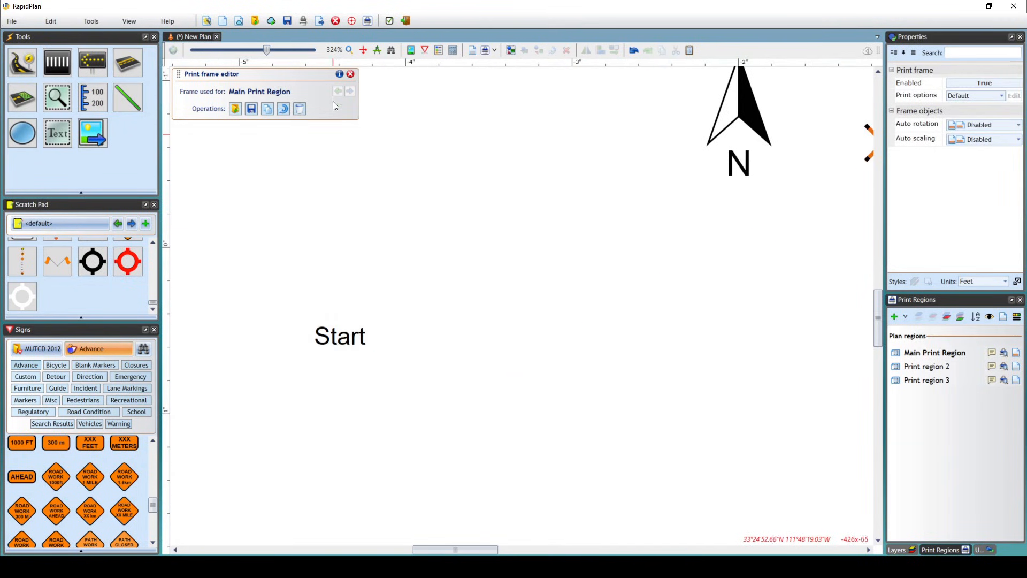
click(350, 74)
click(399, 155)
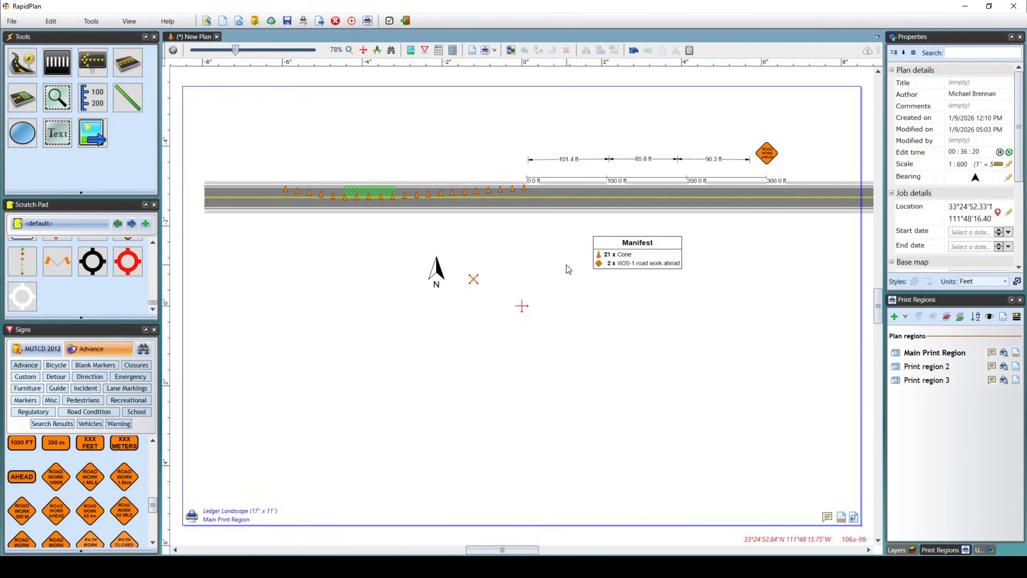
Draw a large custom landscape print region, about 56.3 by 33.9 inches, enclosing all three existing print regions.
middle_drag(555, 280, 557, 285)
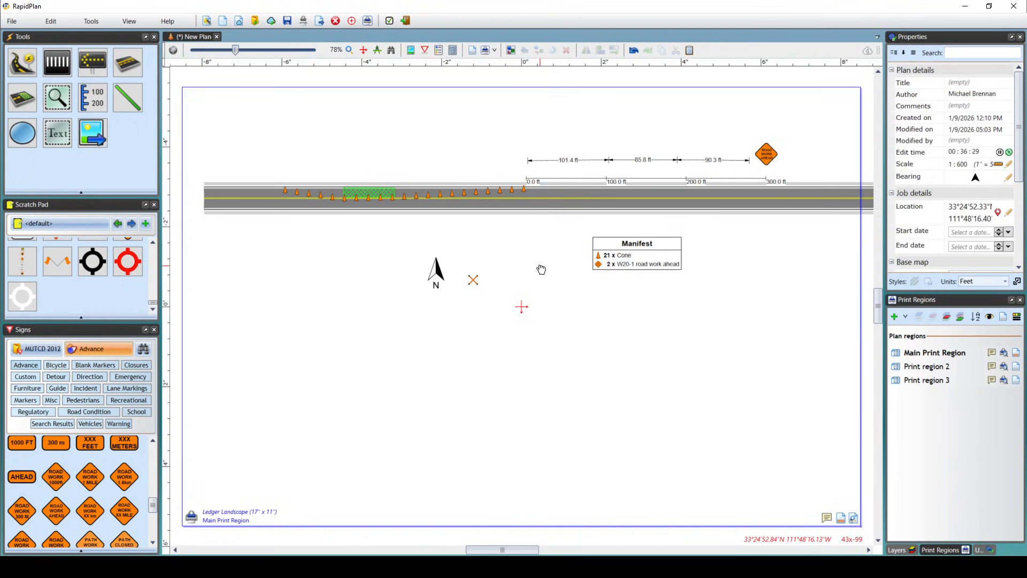
scroll(541, 269, down, 6)
middle_drag(544, 280, 549, 276)
click(486, 51)
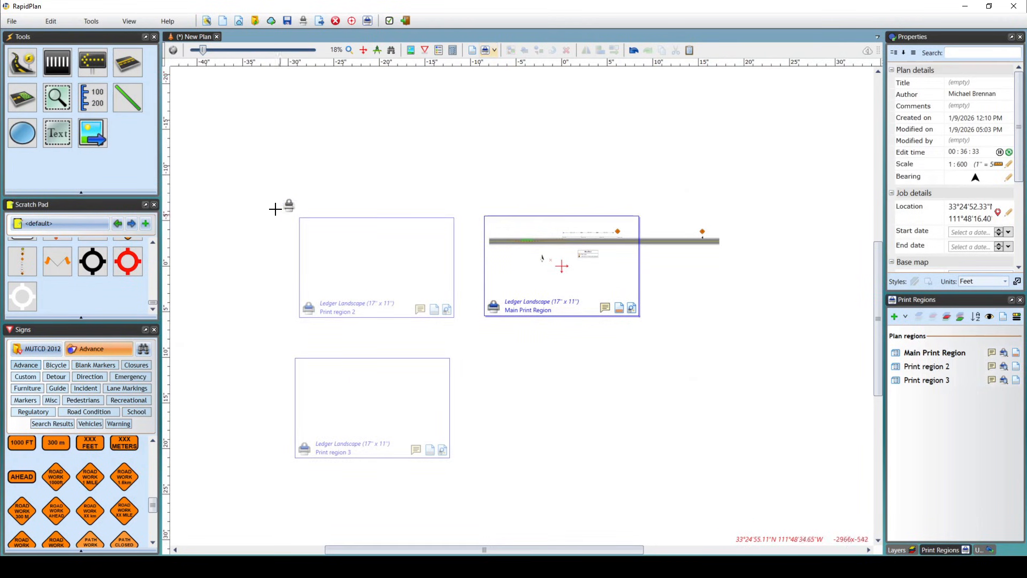
drag(249, 173, 478, 361)
drag(682, 438, 763, 482)
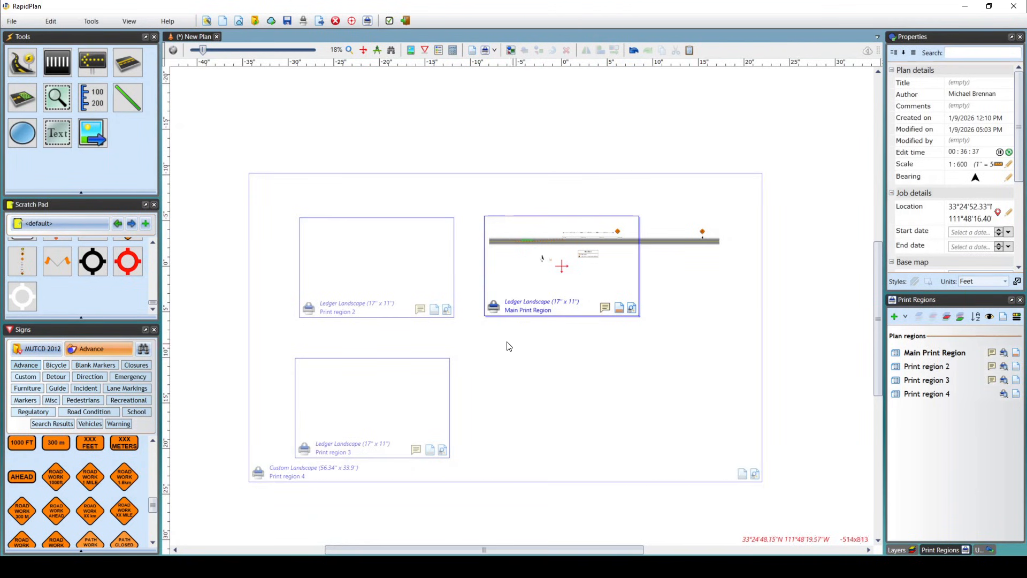
Set the inner regions of the large enclosing print region to Watermark.
click(257, 475)
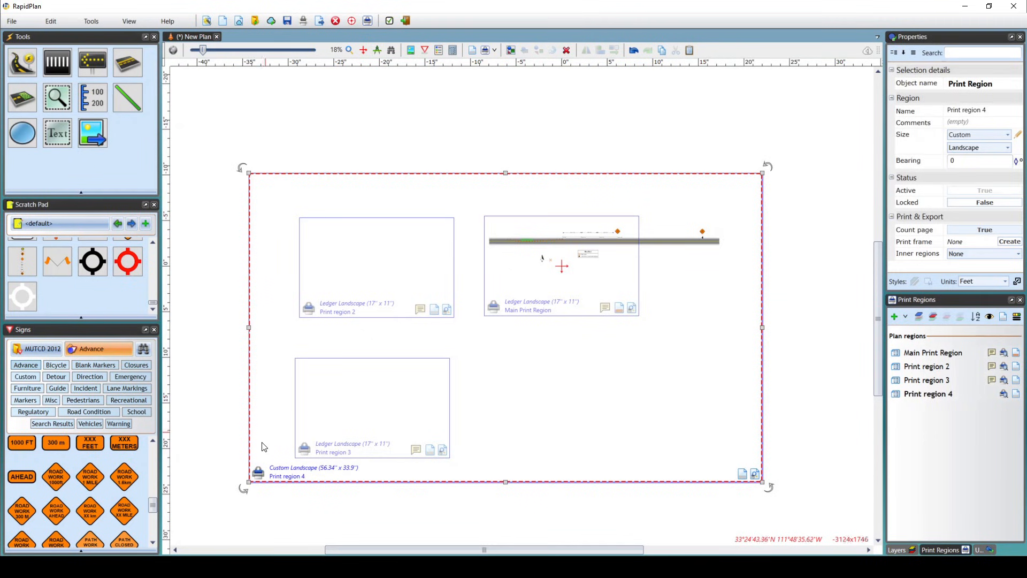
click(279, 403)
click(260, 476)
click(1018, 255)
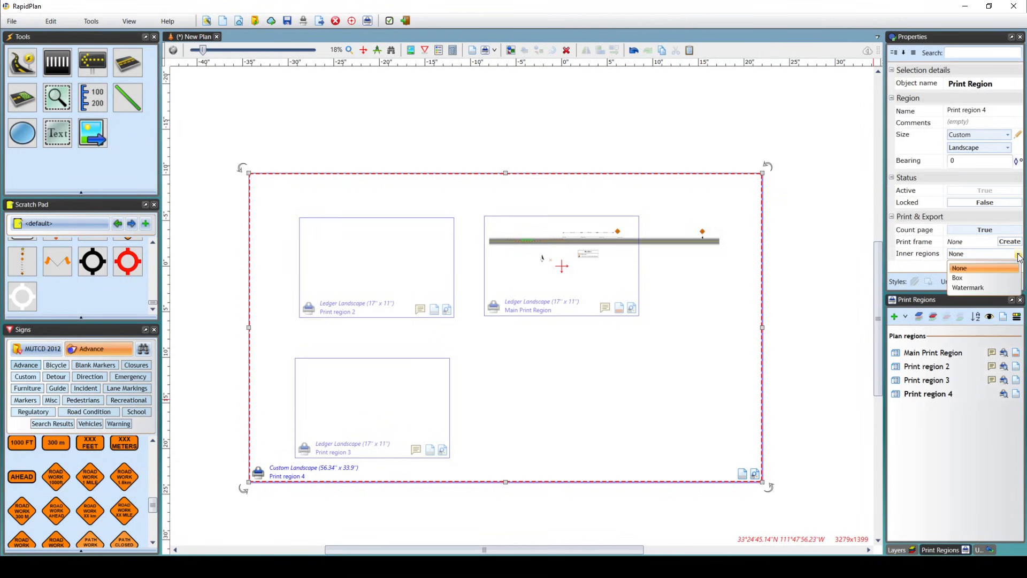
click(987, 288)
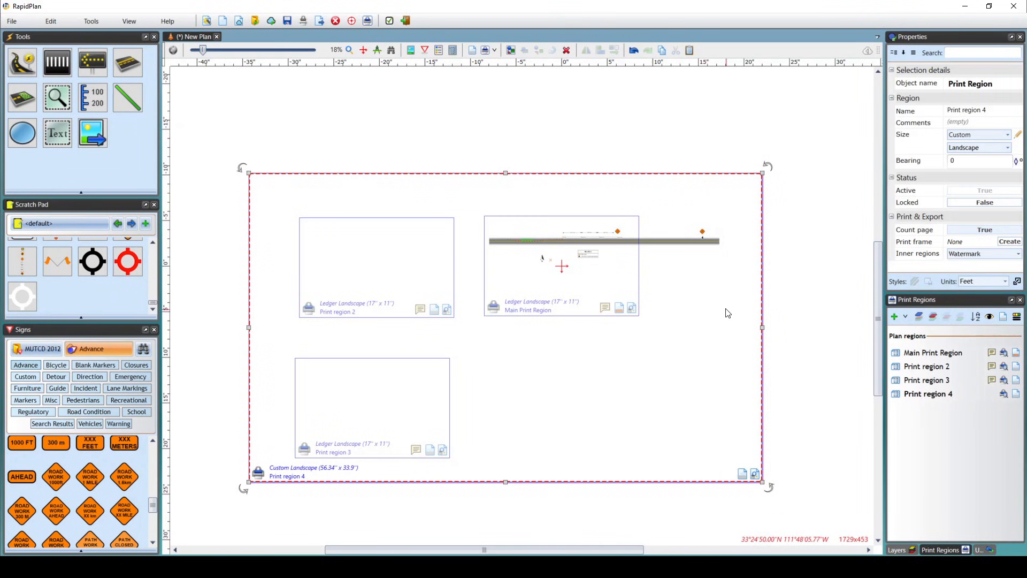
click(698, 315)
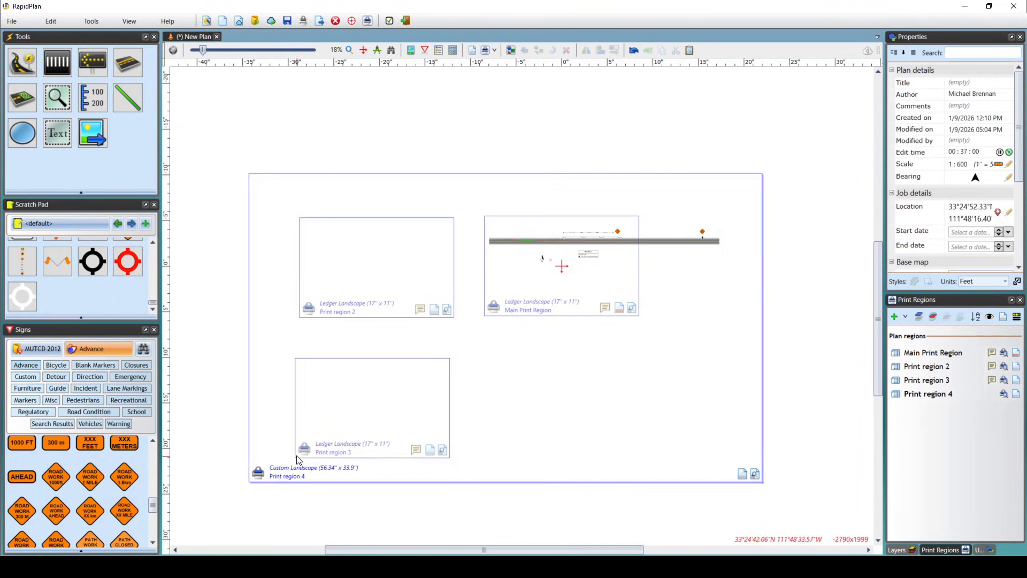
View the print preview of the large enclosing print region and close it.
click(11, 21)
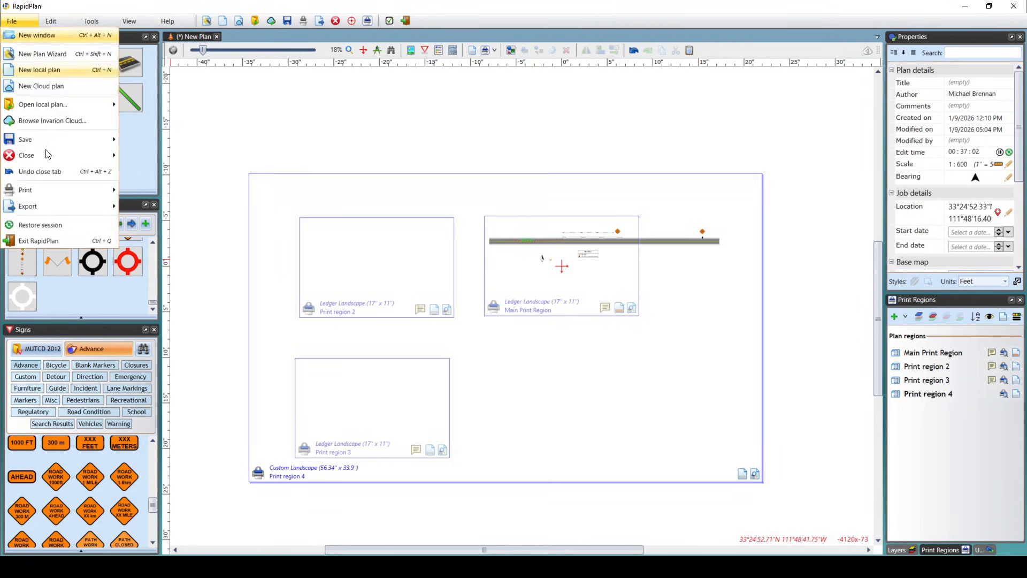
mouse_move(66, 191)
click(155, 224)
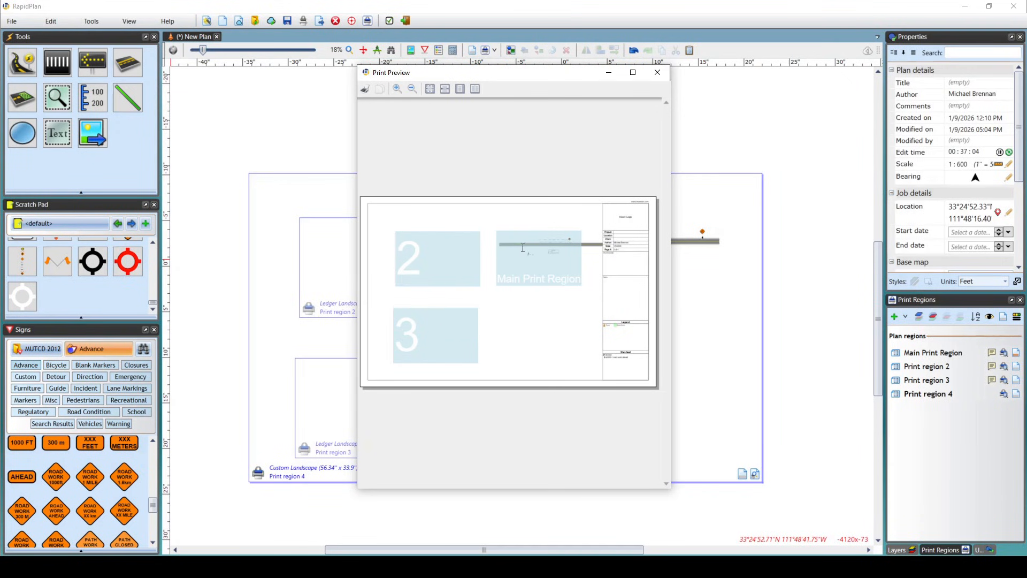
click(657, 72)
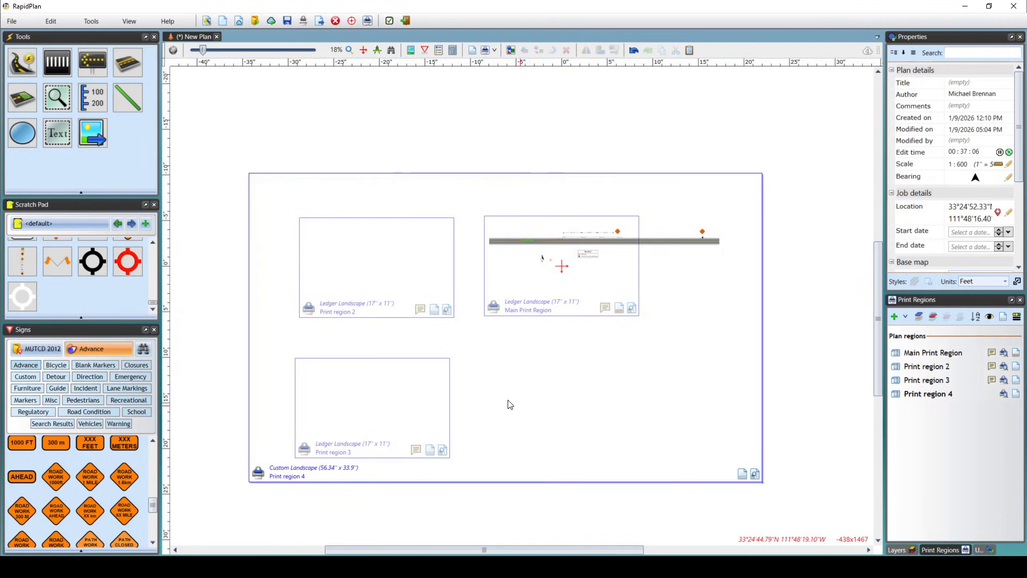
Open the inner regions options of the large enclosing print region.
click(261, 475)
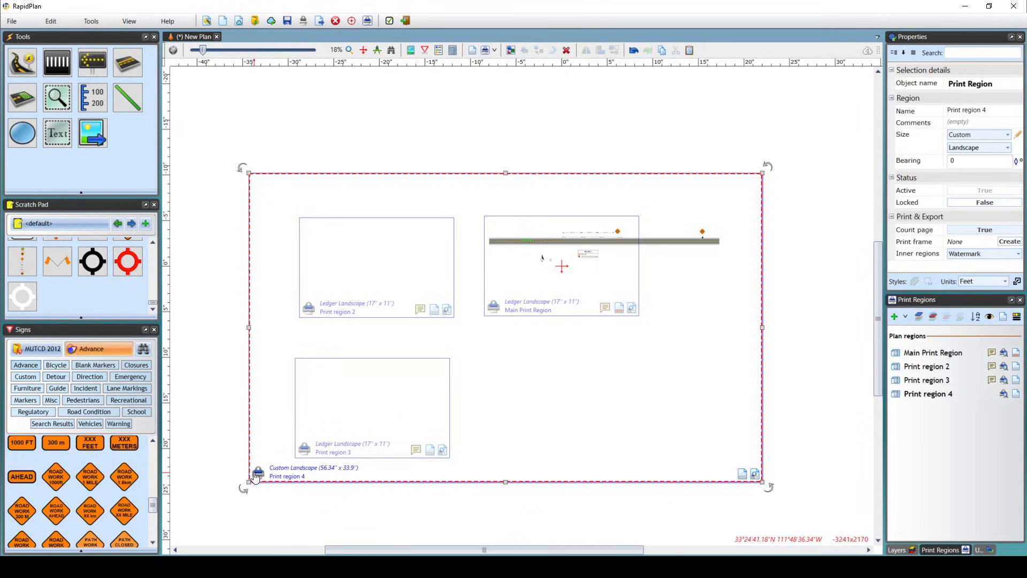
click(1018, 255)
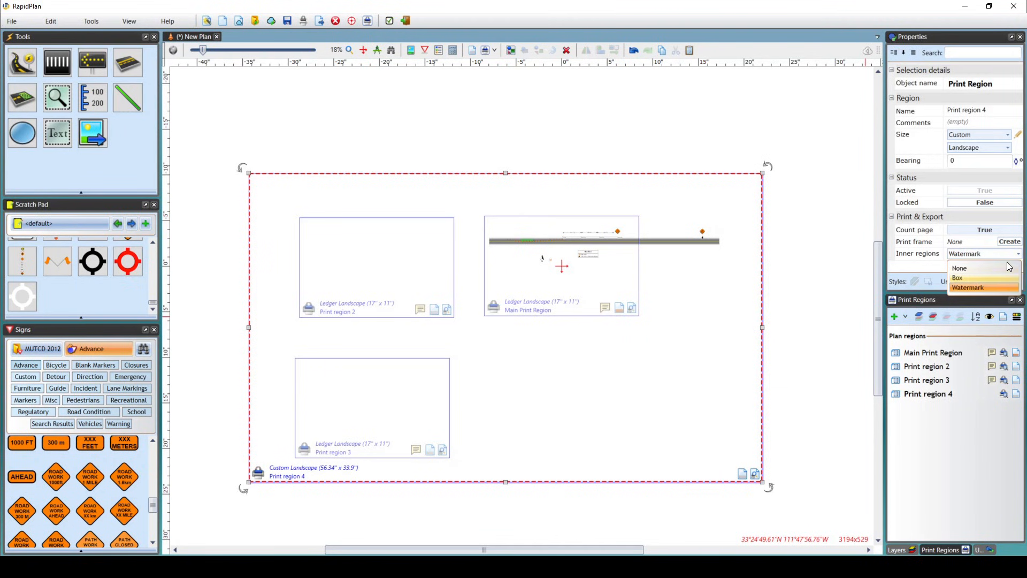